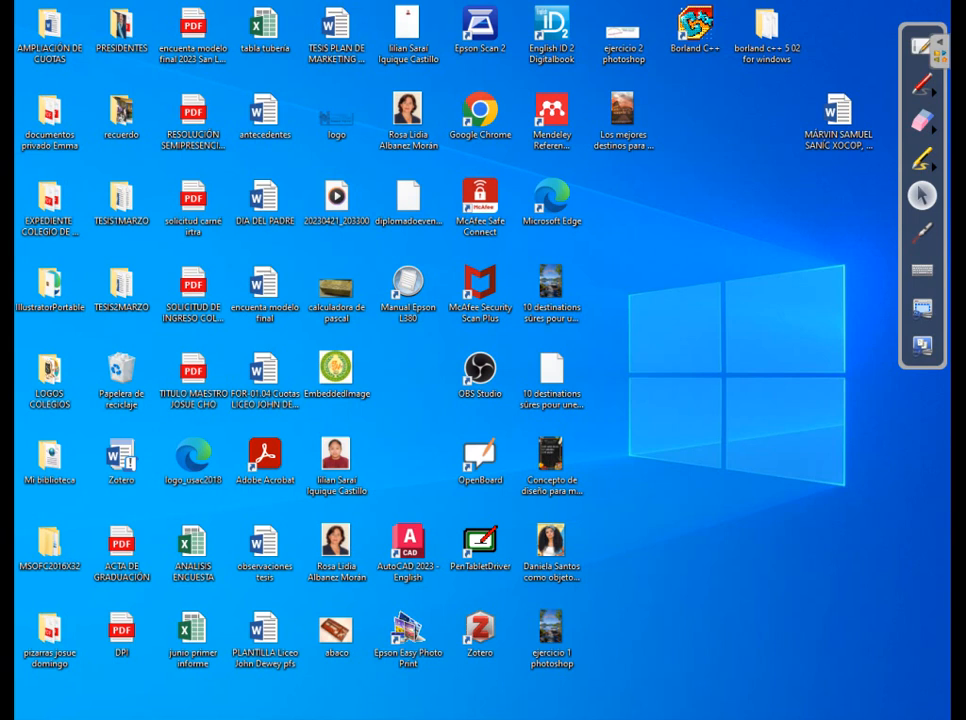
# Step: Switch to Chrome and search Google for "openboard" in a new tab
pyautogui.press('super')
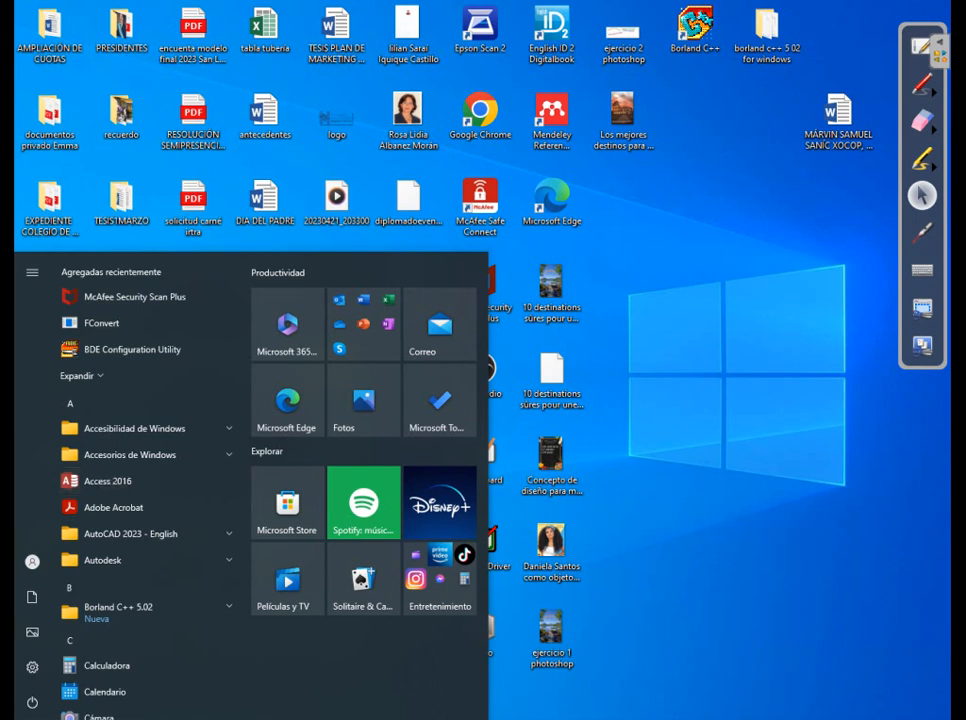
pyautogui.moveTo(422, 718)
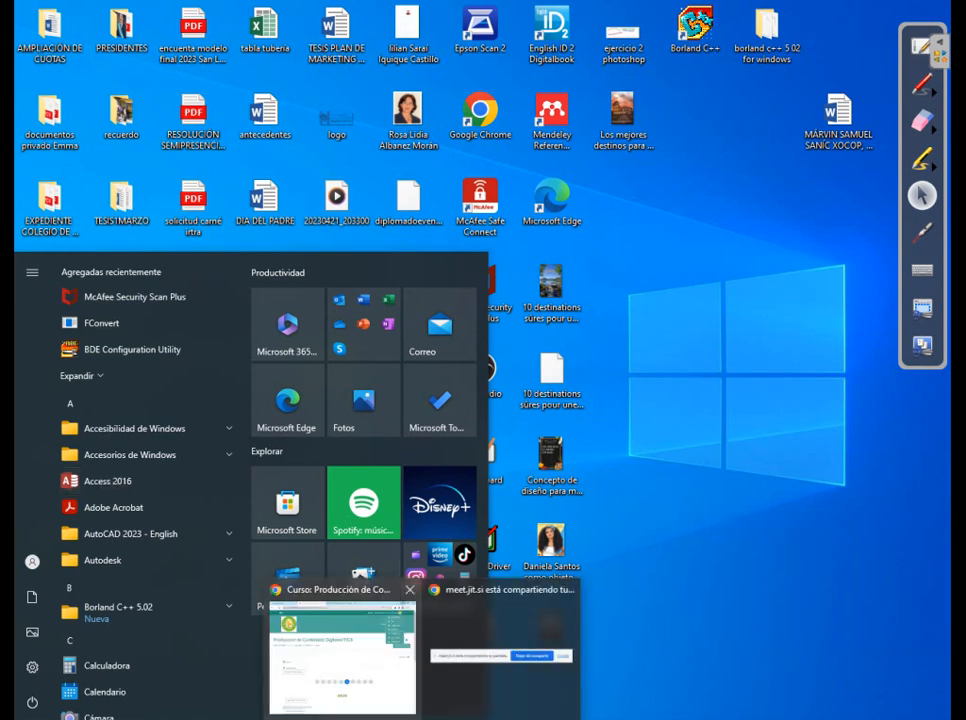
pyautogui.click(343, 655)
pyautogui.hotkey('ctrl', 't')
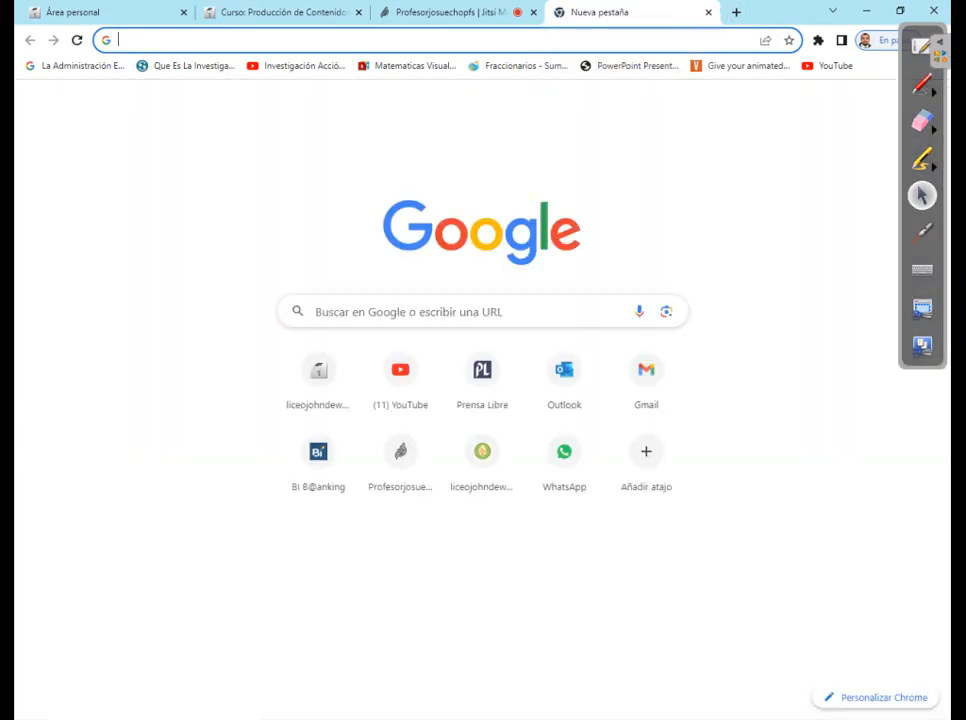
pyautogui.write('openboard')
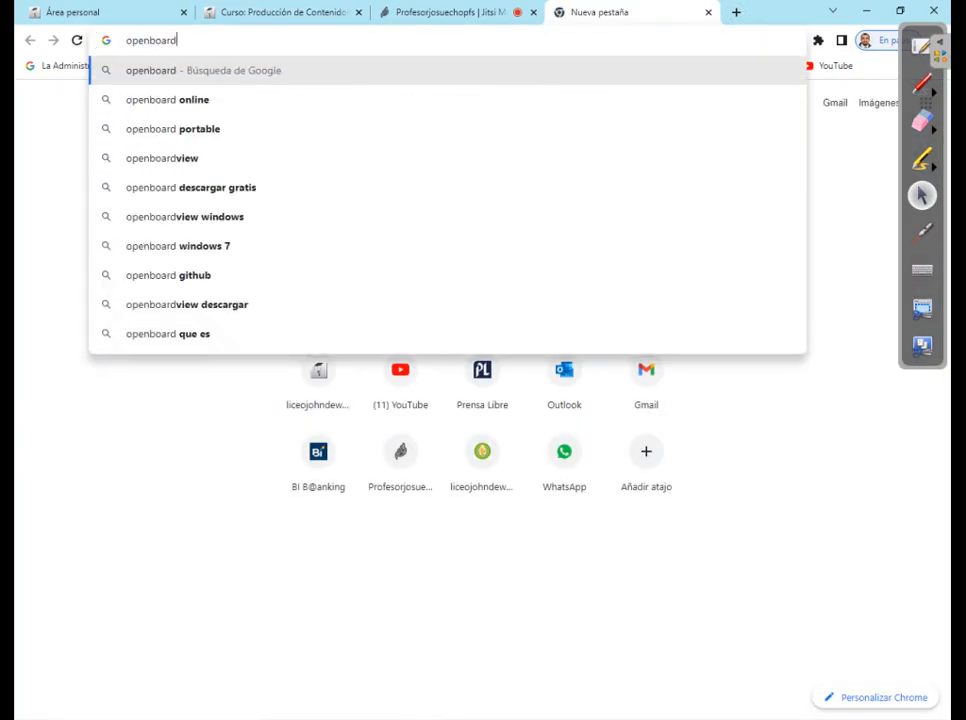
pyautogui.press('Return')
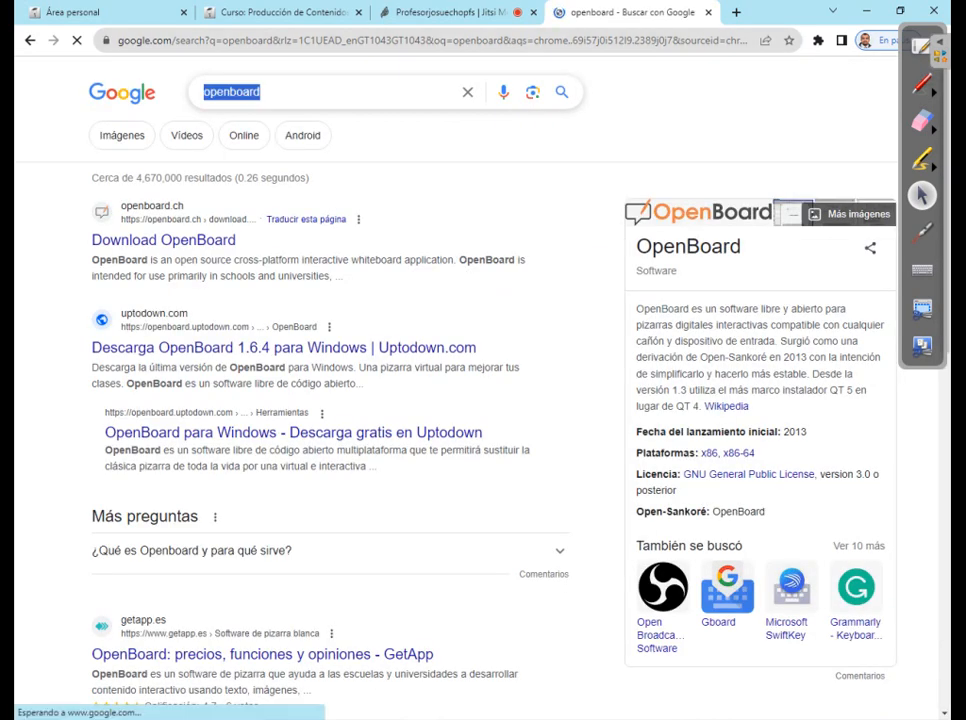
# Step: Replace the Google search query with "open office" and run the search
pyautogui.write('oen')
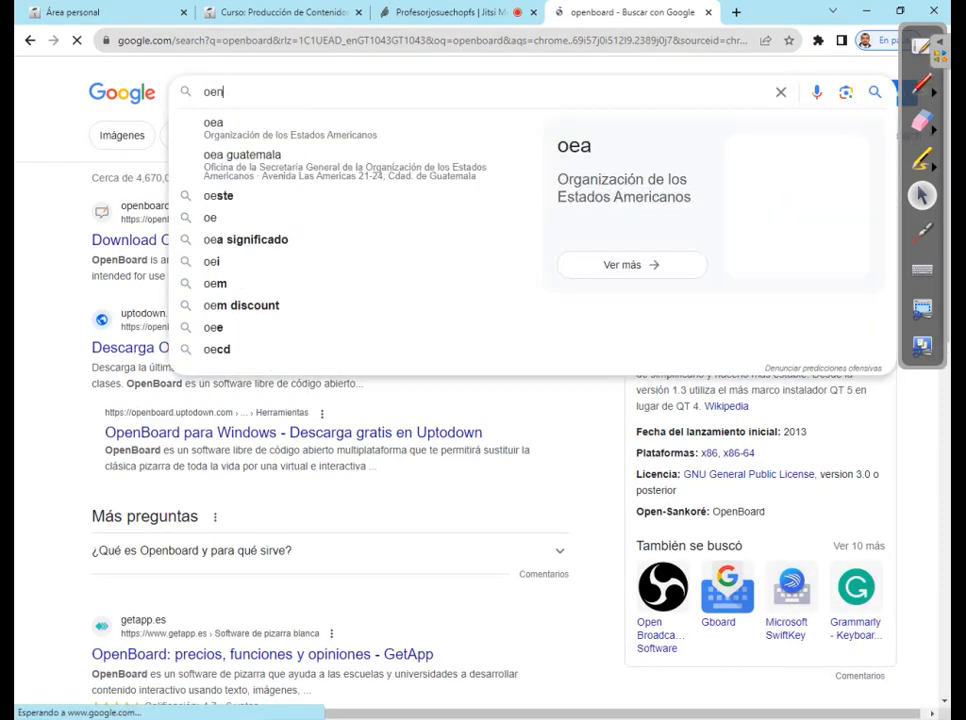
pyautogui.press('BackSpace')
pyautogui.press('BackSpace')
pyautogui.write('pen')
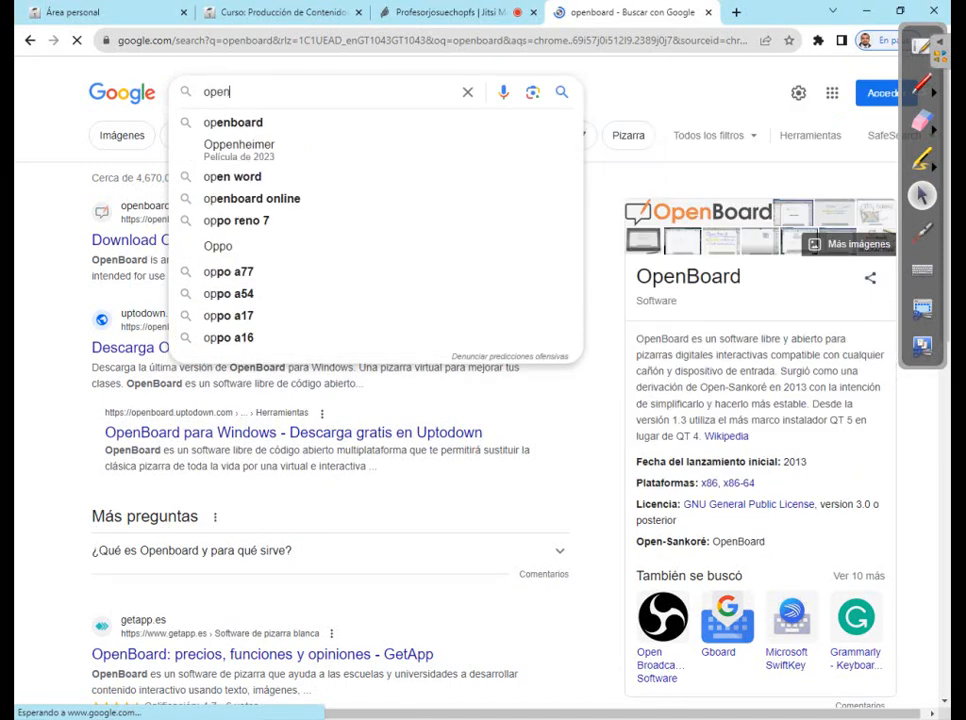
pyautogui.write(' of')
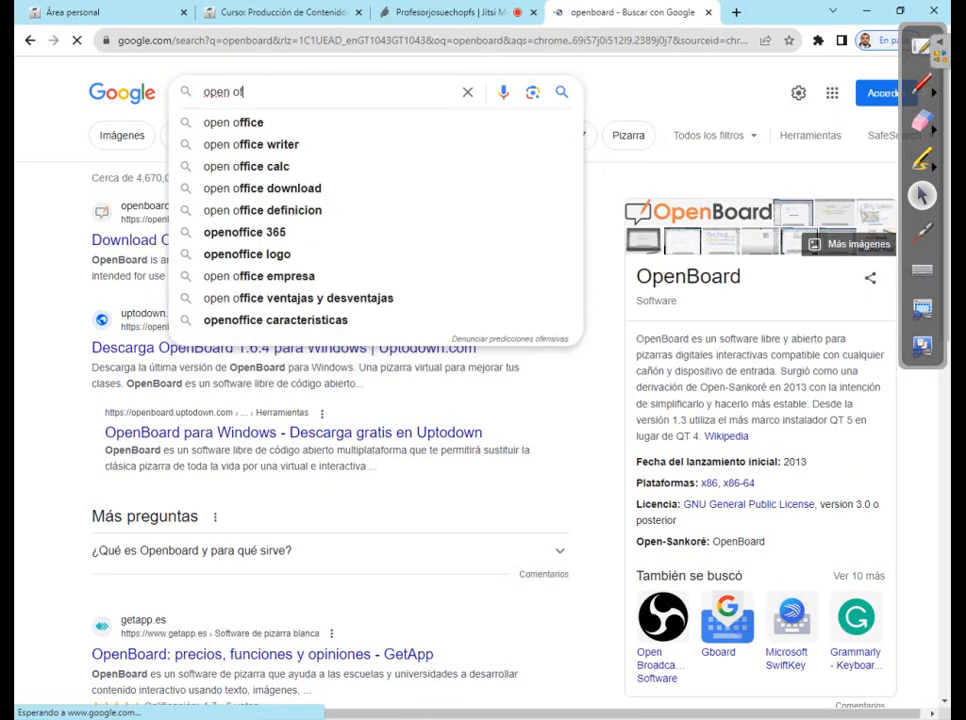
pyautogui.write('fice')
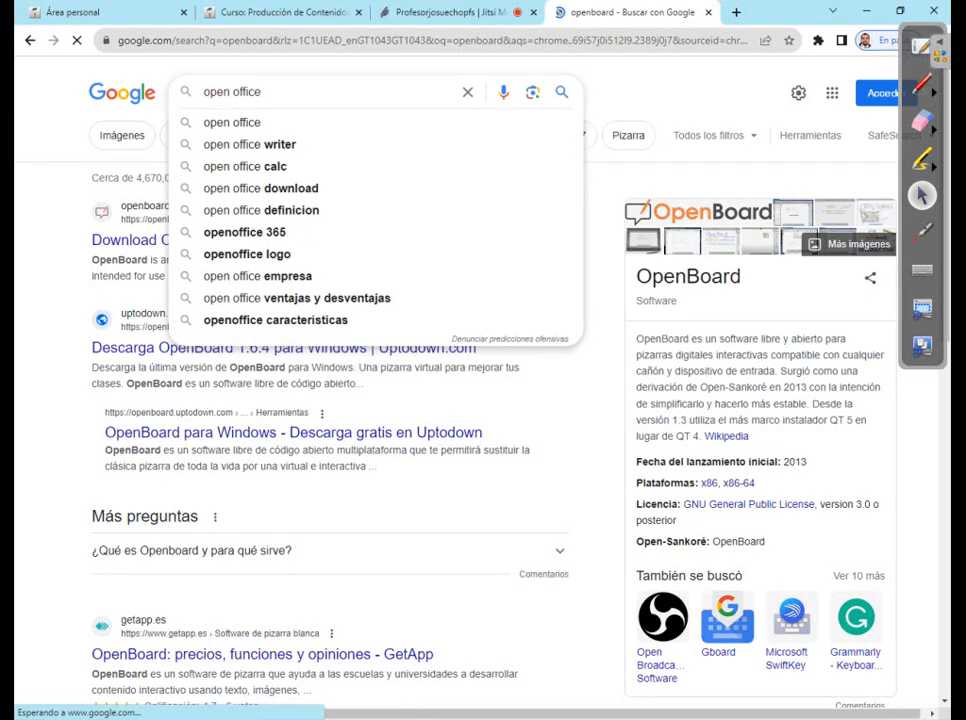
pyautogui.press('Return')
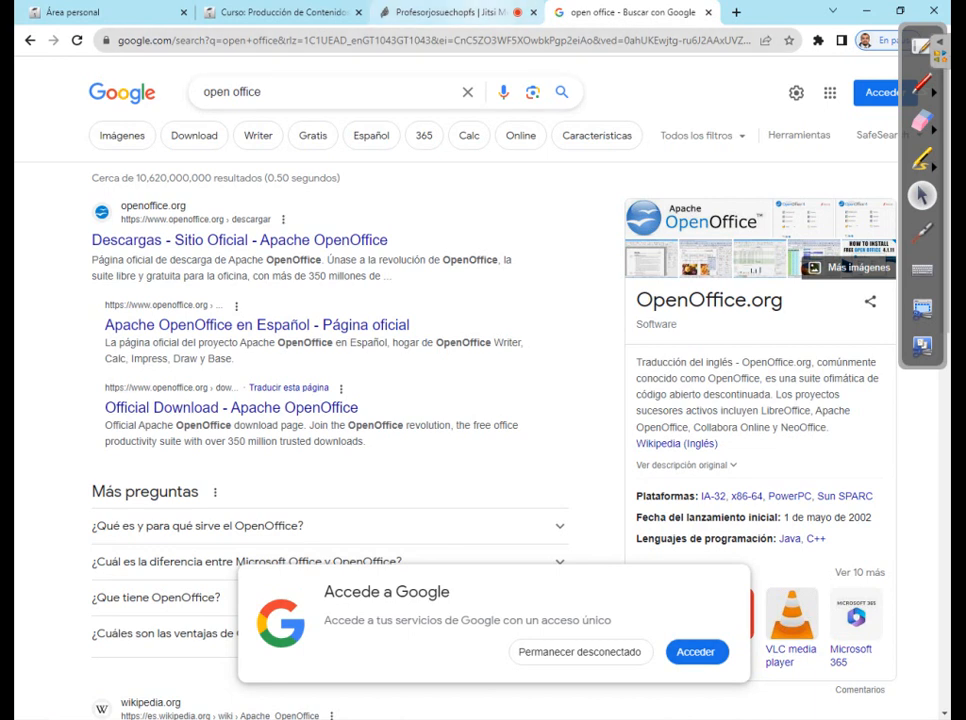
# Step: Switch from the browser to Access 2016 and dismiss its Office activation wizard
pyautogui.click(867, 11)
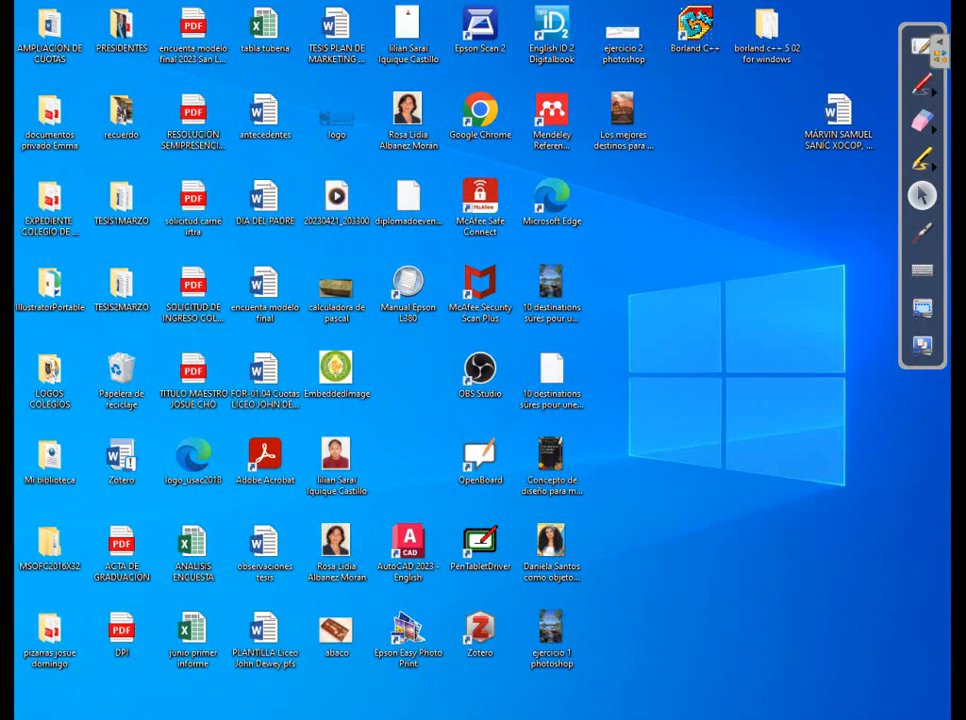
pyautogui.press('super')
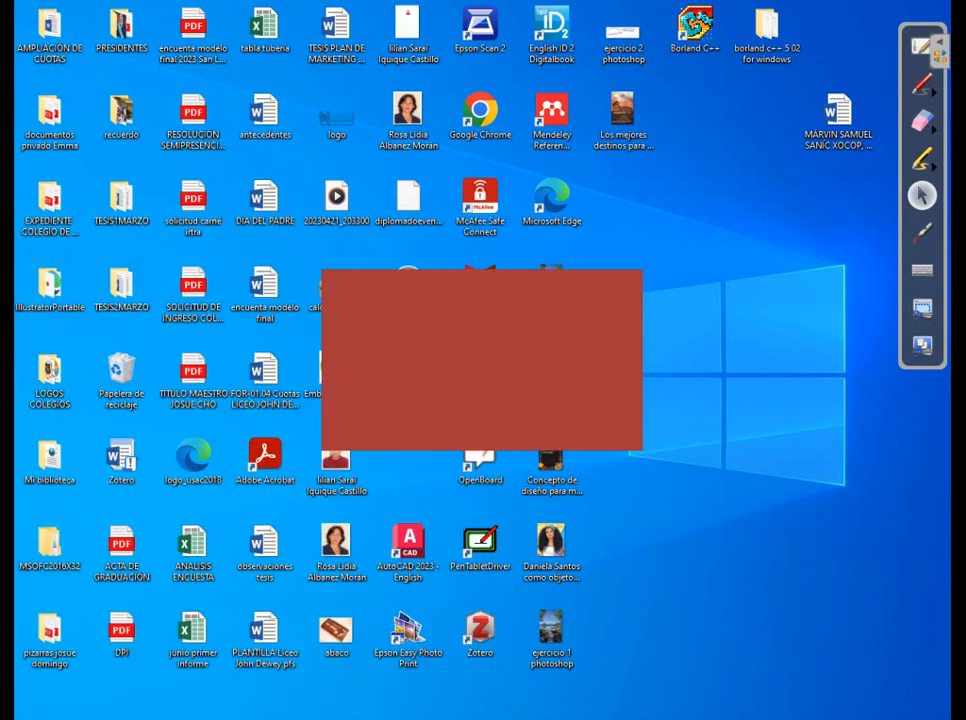
pyautogui.click(107, 481)
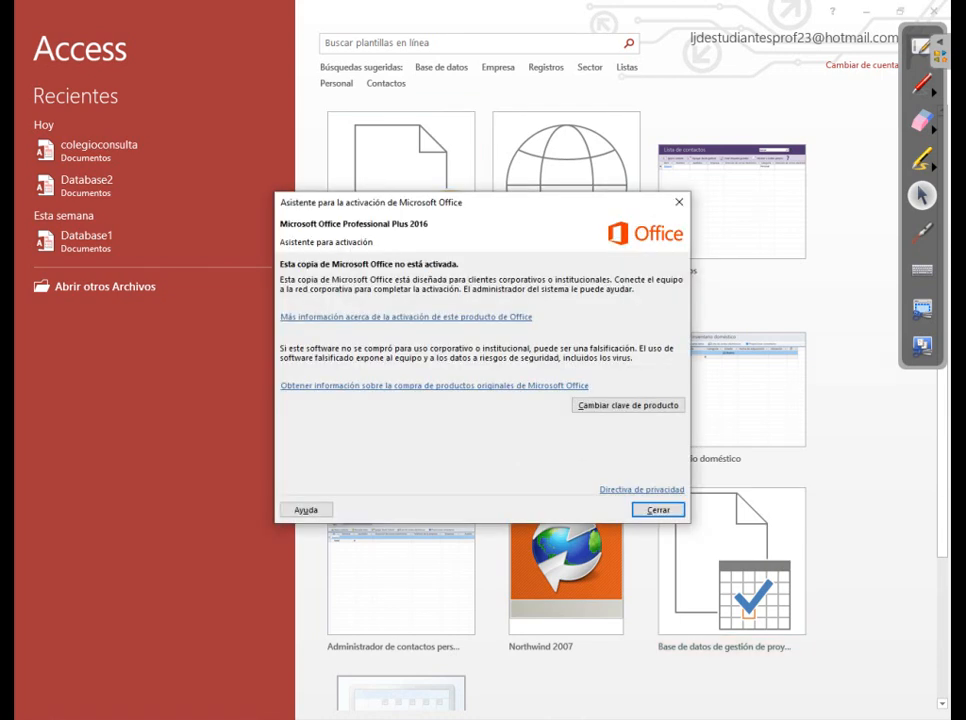
pyautogui.press('Return')
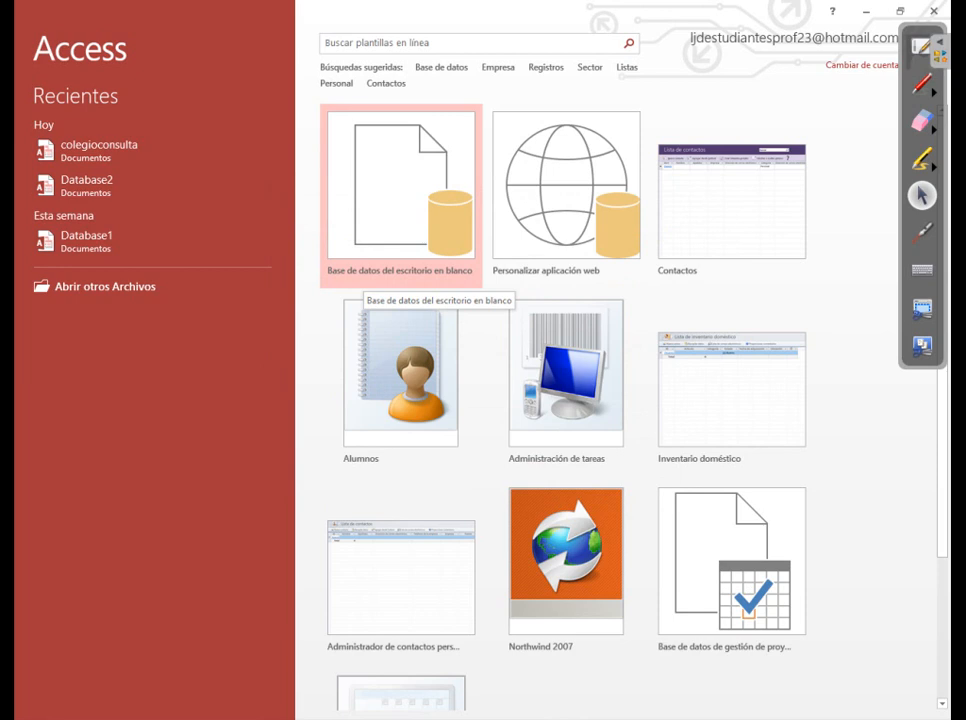
# Step: Create a blank desktop database with the file name "mi primera base" followed by the author's full name
pyautogui.click(366, 271)
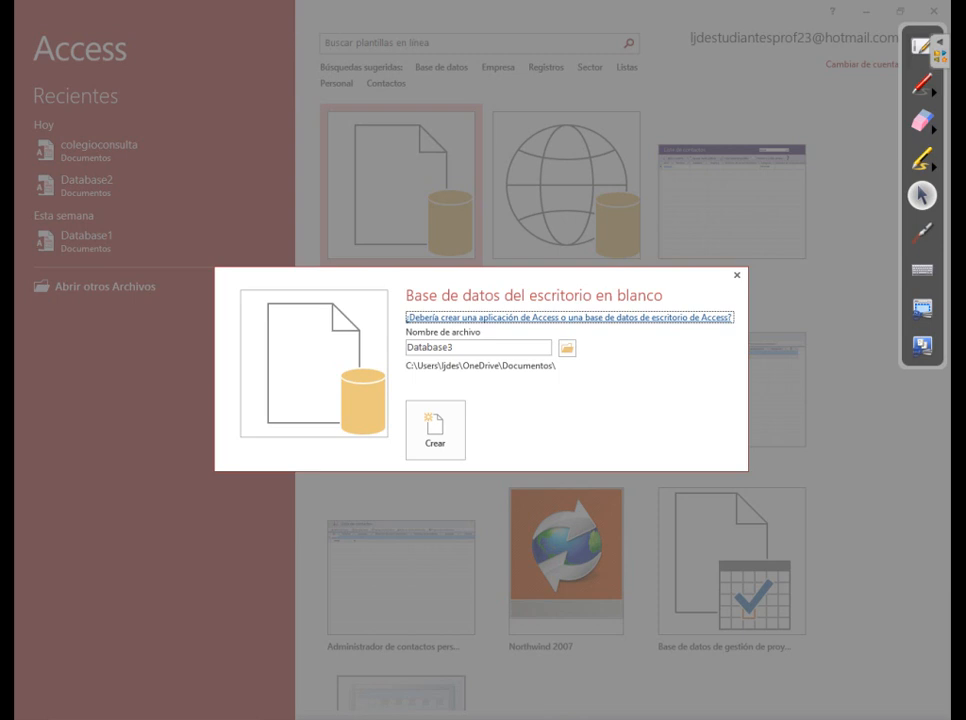
pyautogui.press('Tab')
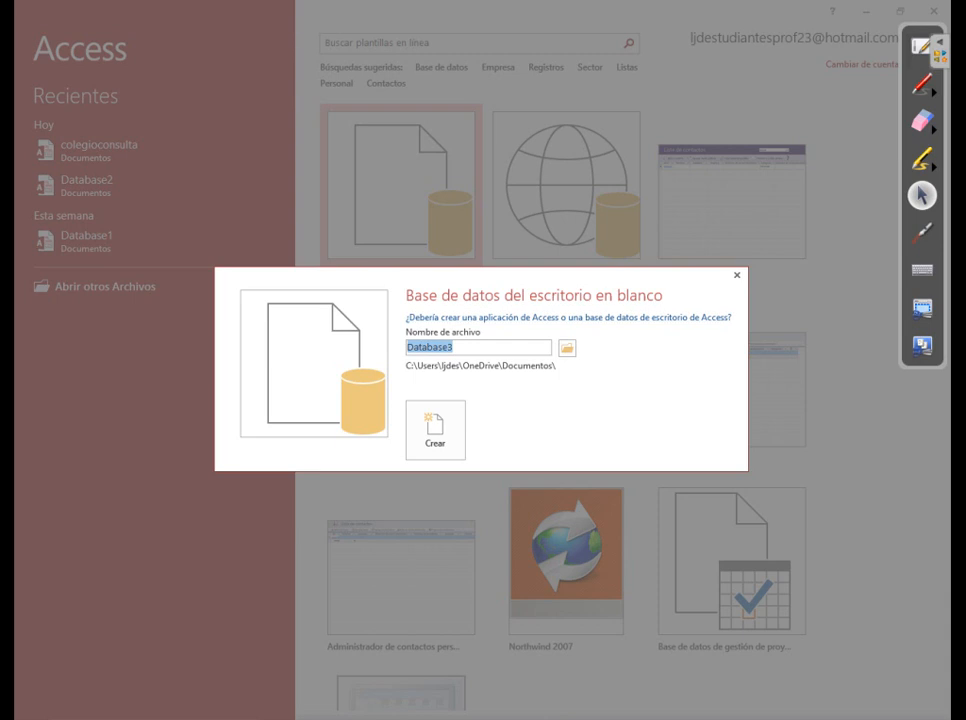
pyautogui.write('mi primera base')
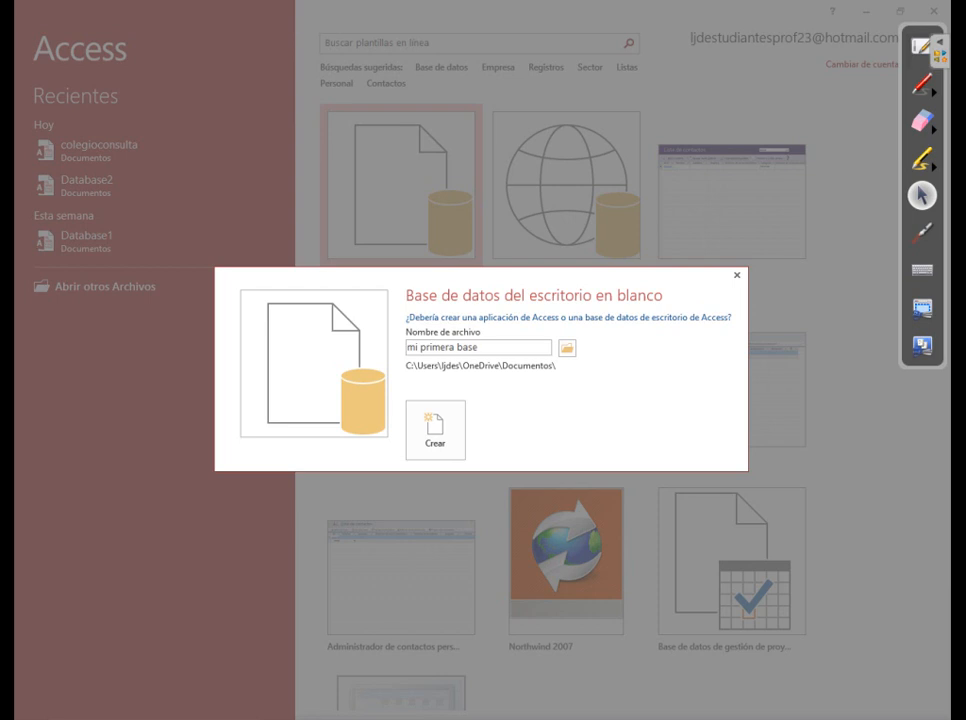
pyautogui.write(' Josue Cho')
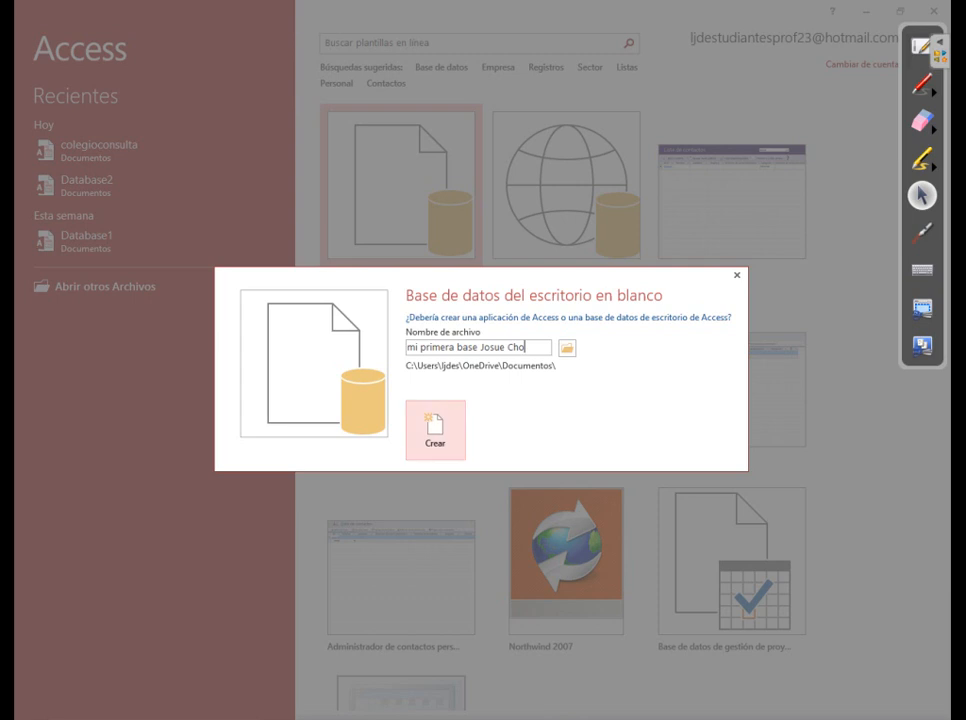
pyautogui.click(435, 430)
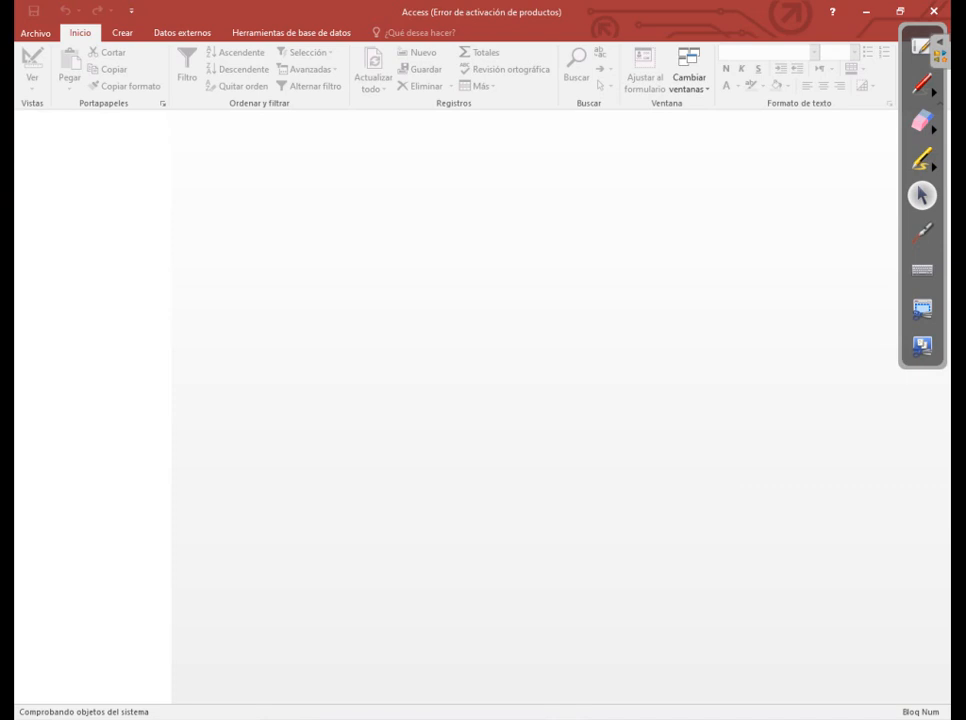
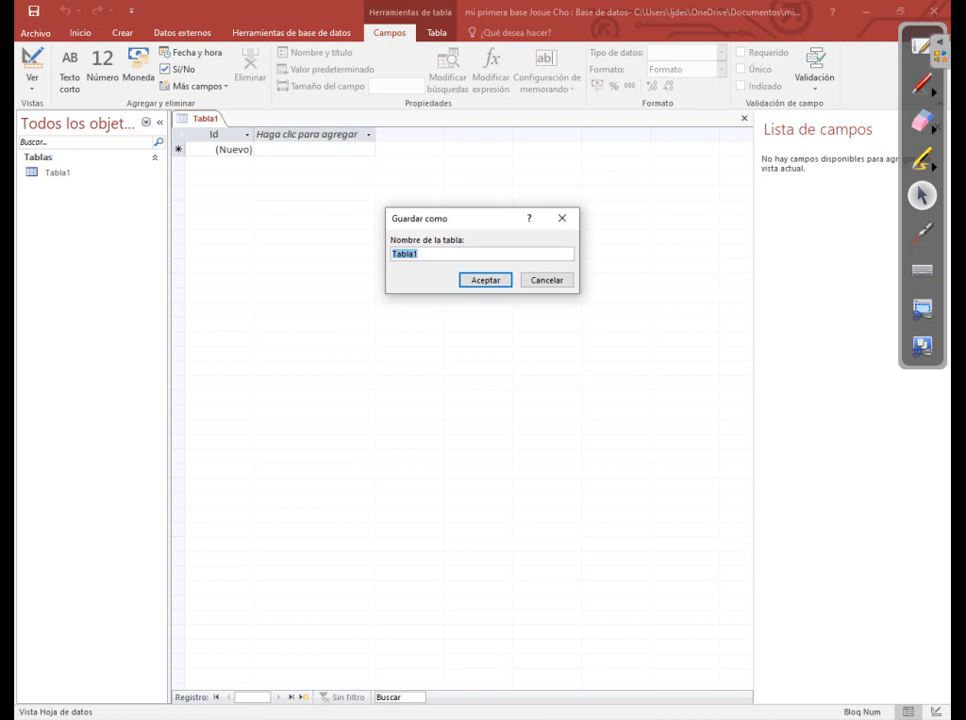
# Step: Save the new table under the name "datos personales alumnos"
pyautogui.write('datos personales alumnos')
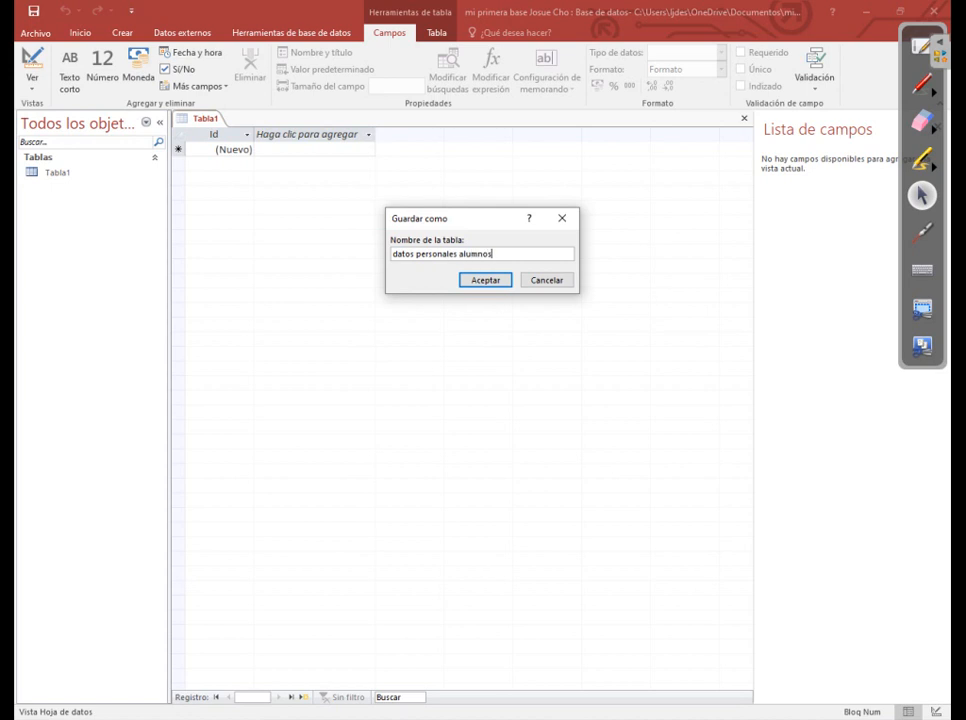
pyautogui.write(':')
pyautogui.press('Return')
pyautogui.moveTo(15, 42); pyautogui.dragTo(702, 404)
pyautogui.click(485, 176)
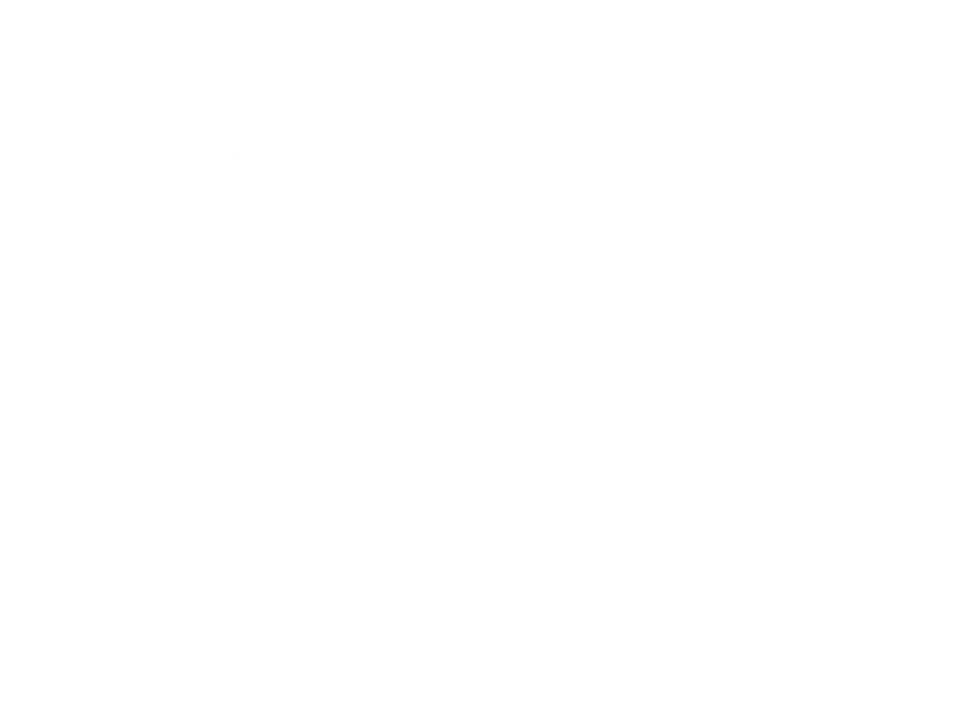
pyautogui.hotkey('alt', 'Tab')
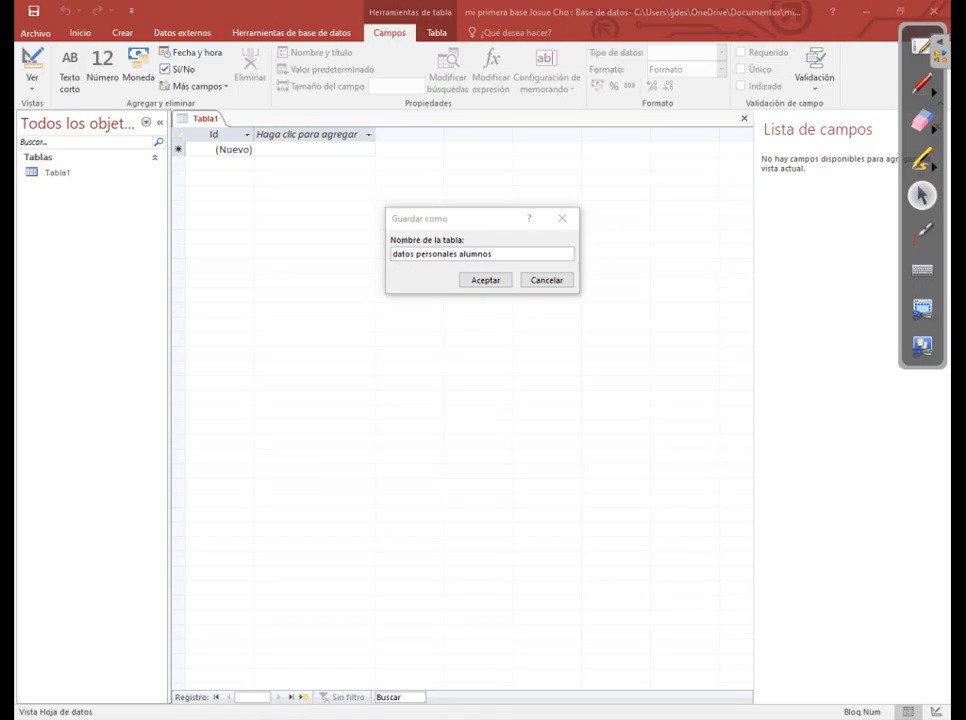
pyautogui.press('Return')
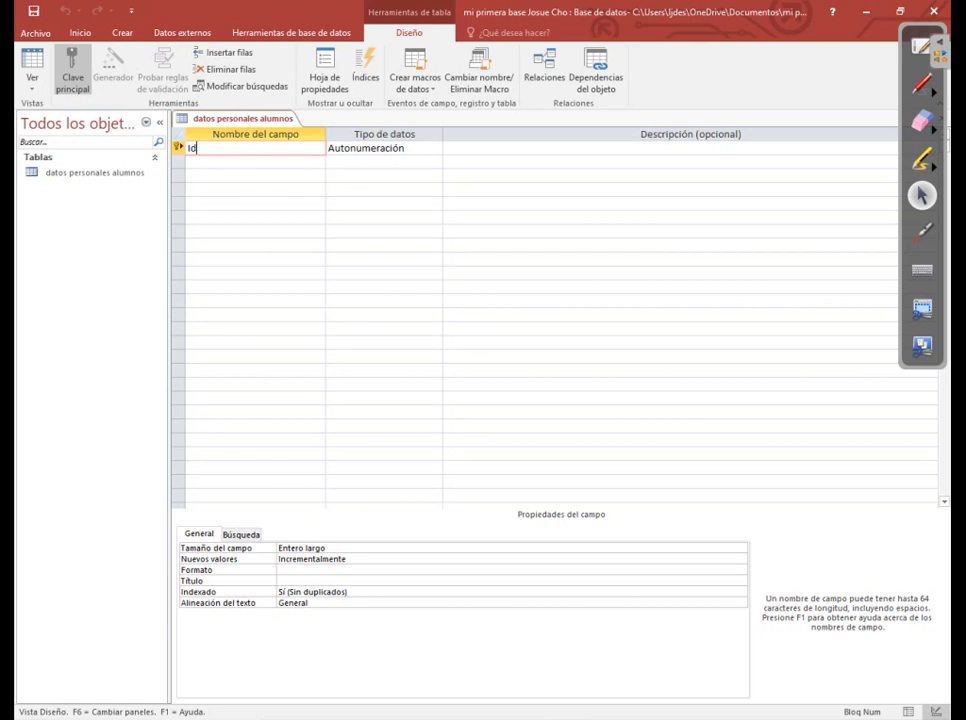
# Step: Rename the table's primary key field to "Carné"
pyautogui.press('BackSpace')
pyautogui.press('BackSpace')
pyautogui.write('Carné')
# Step: Add an "Apellidos" field of type Texto corto with the description "Ingrese apellidos del alumno"
pyautogui.click(254, 162)
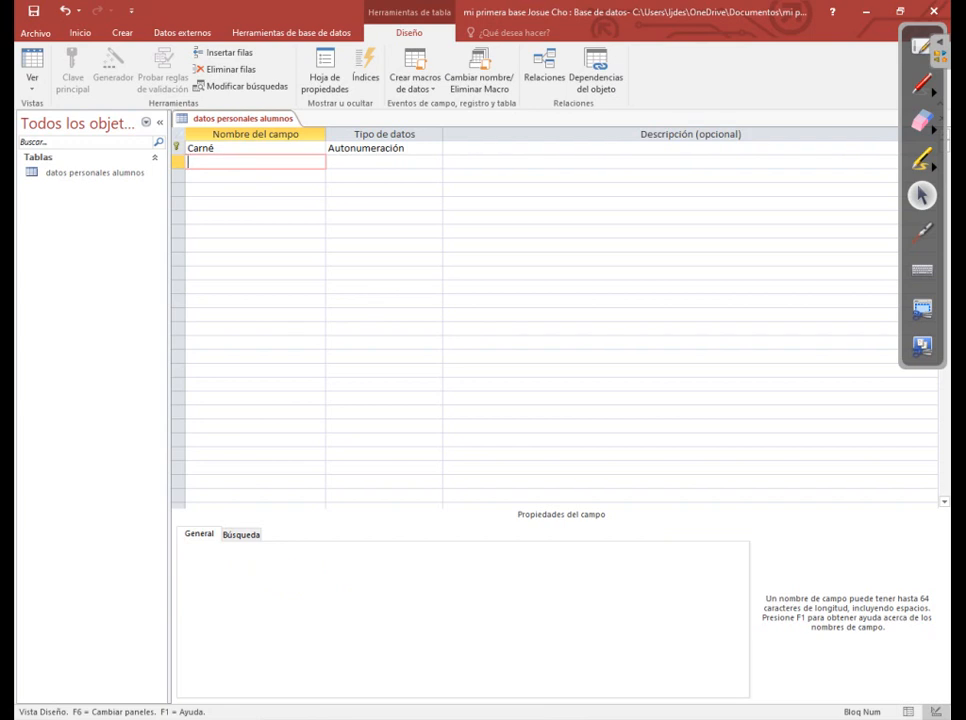
pyautogui.write('Apellidos')
pyautogui.press('Tab')
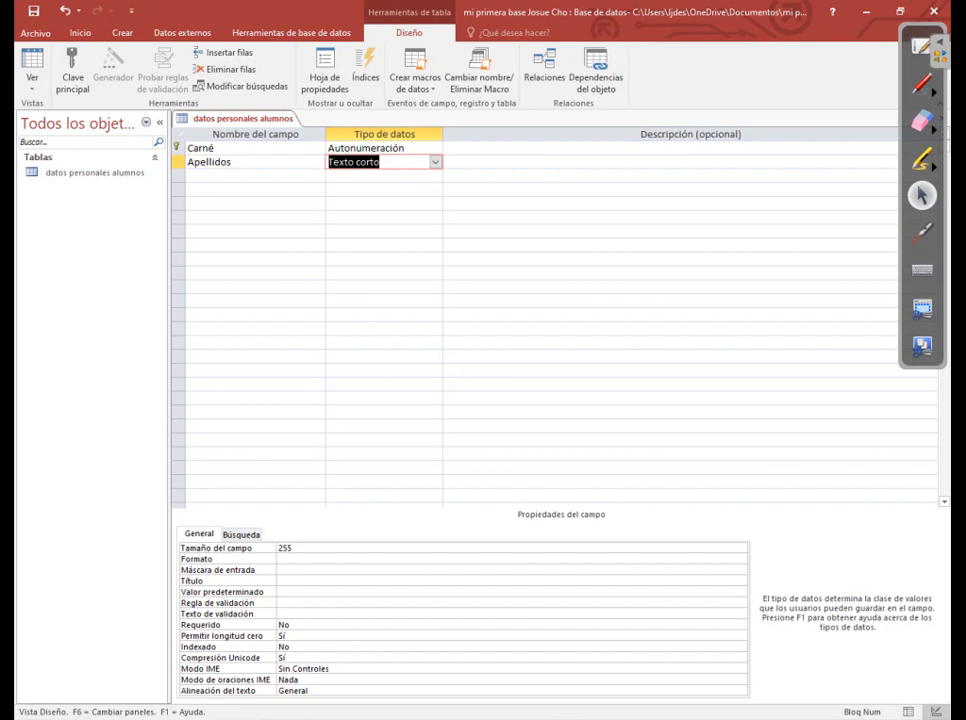
pyautogui.press('Tab')
pyautogui.write('Ing')
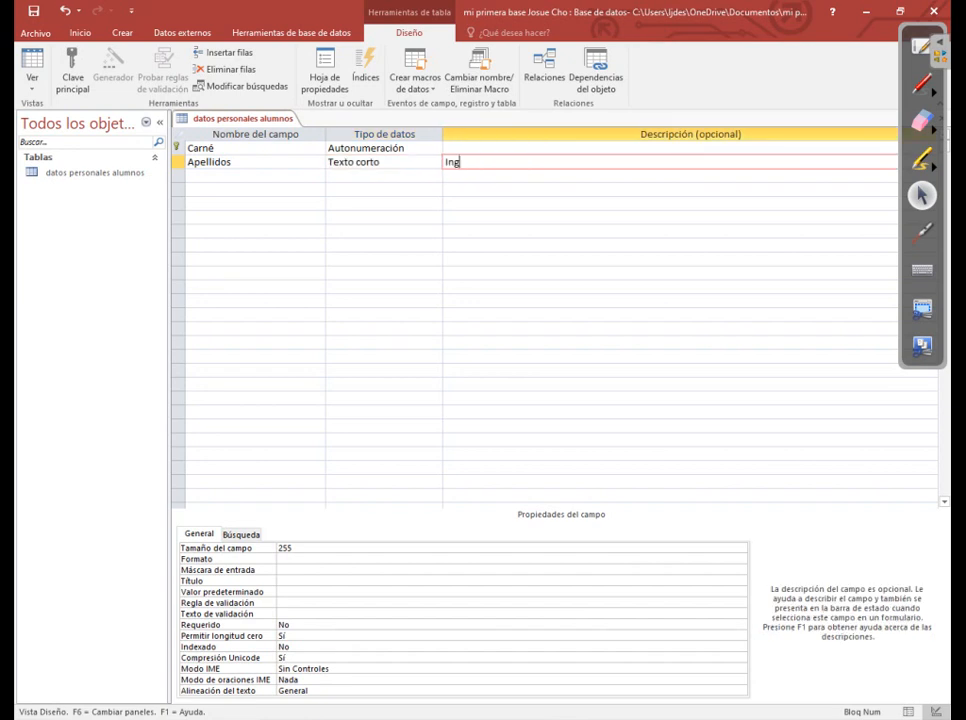
pyautogui.write('rese apellidos del alumno')
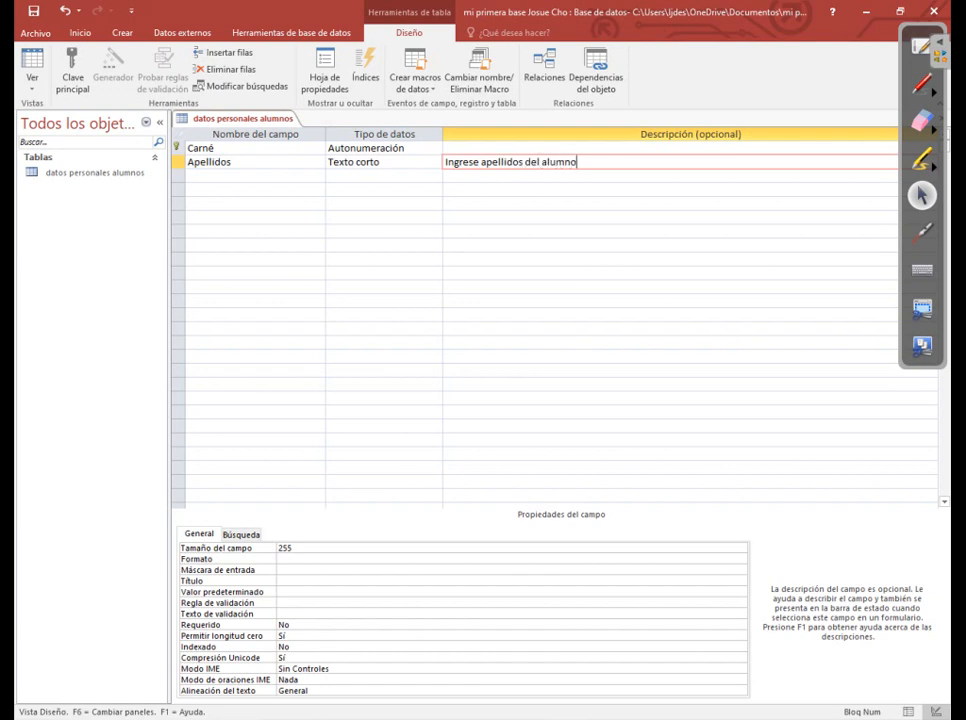
# Step: Add a "Nombres" field of type Texto corto below Apellidos, without a description
pyautogui.press('Return')
pyautogui.write('Nombre')
pyautogui.press('Return')
pyautogui.press('Return')
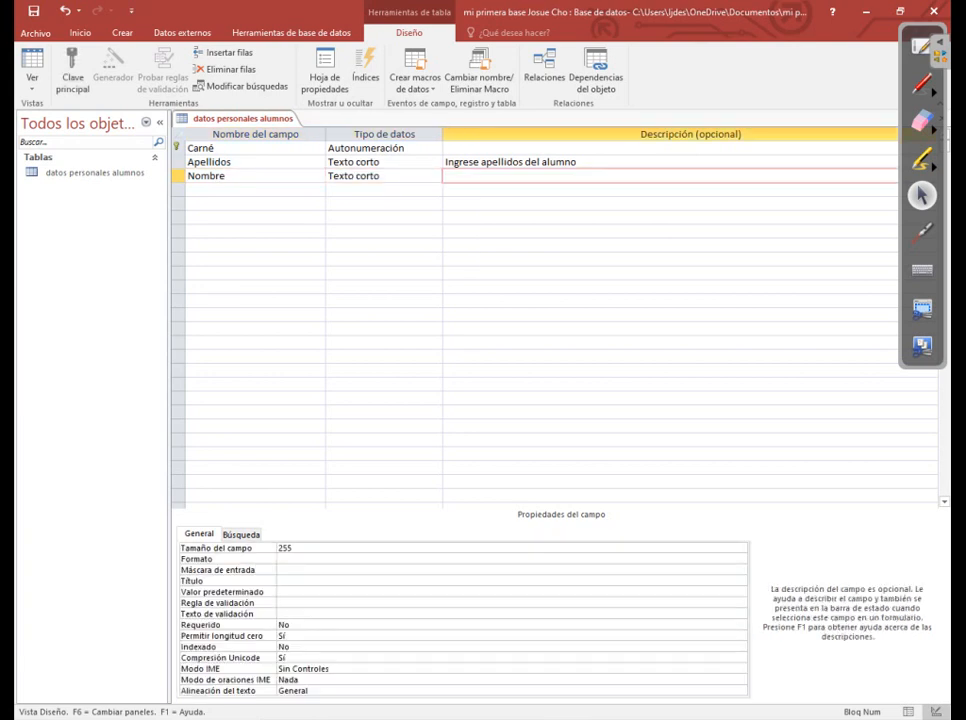
pyautogui.press('Return')
pyautogui.press('Return')
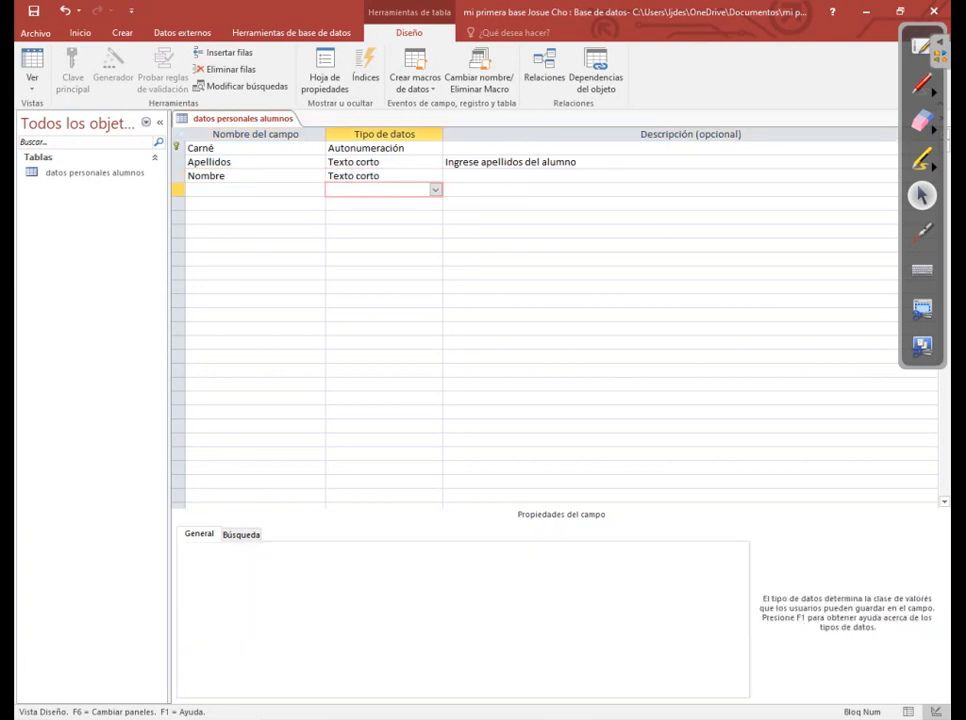
pyautogui.press('Left')
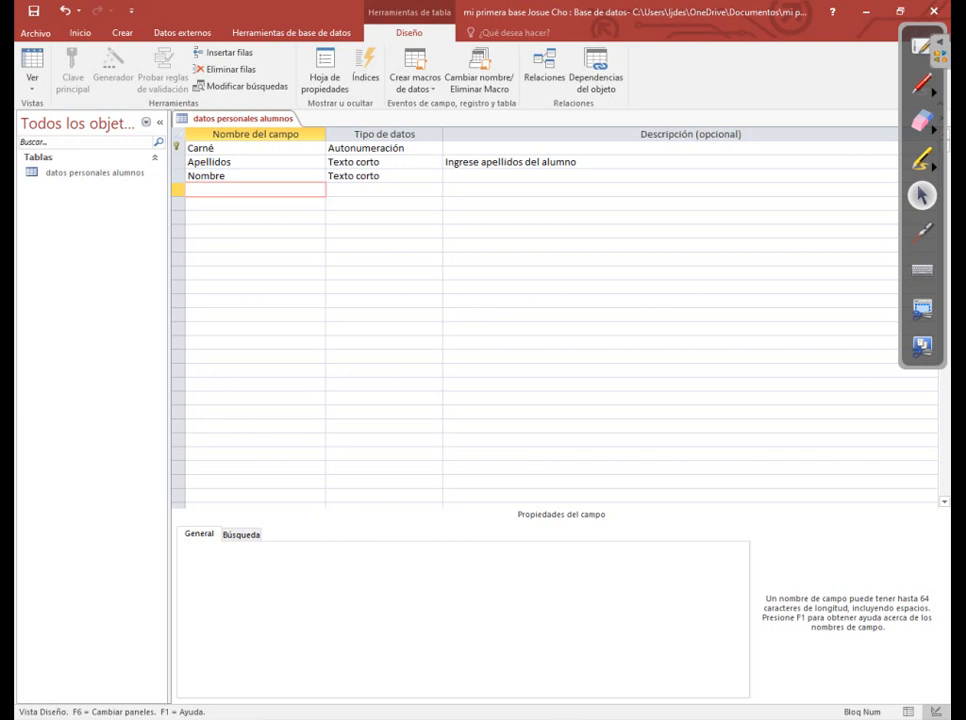
pyautogui.click(226, 176)
pyautogui.write('s')
# Step: Add a "Dirección" field of type Texto largo below Nombres and move to the next empty field row
pyautogui.click(226, 190)
pyautogui.write('Direcck')
pyautogui.press('BackSpace')
pyautogui.write('ión')
pyautogui.press('Tab')
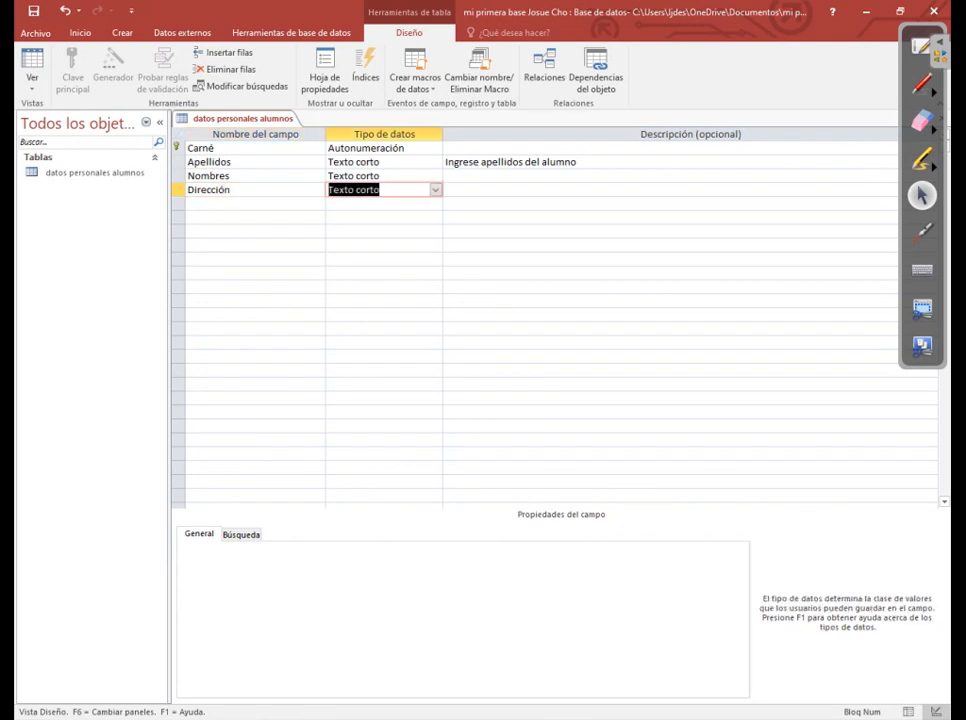
pyautogui.click(435, 190)
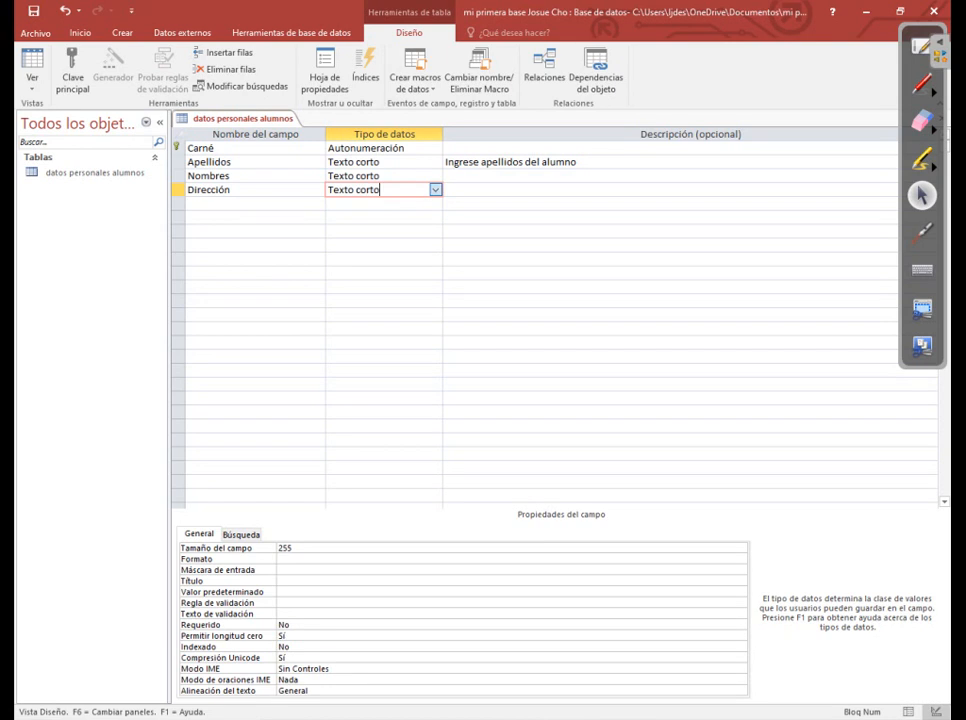
pyautogui.click(356, 218)
pyautogui.click(255, 217)
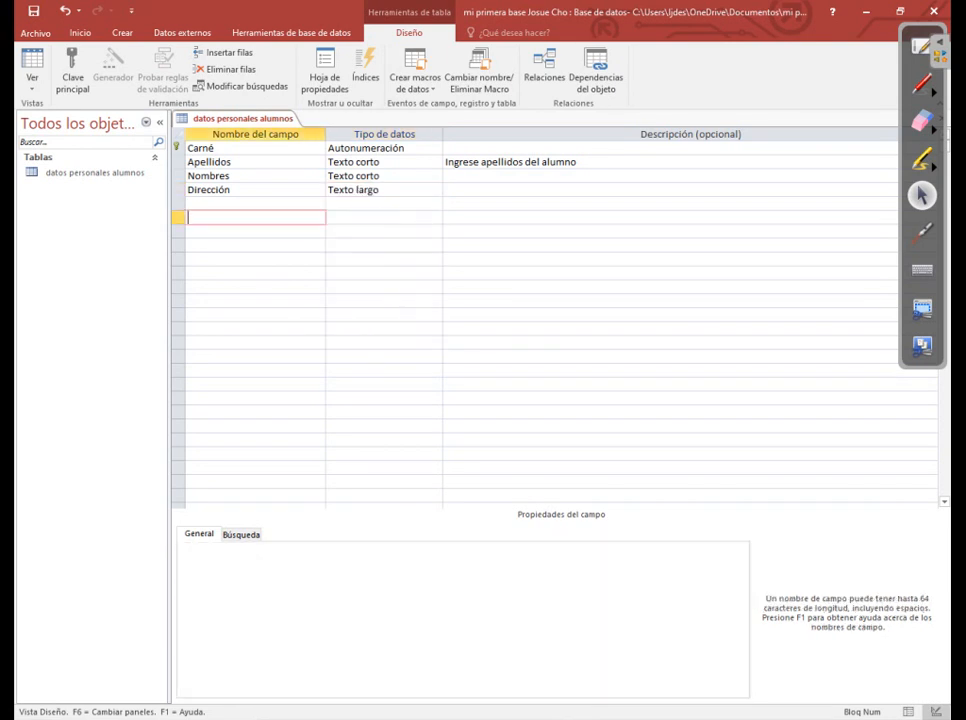
pyautogui.click(255, 203)
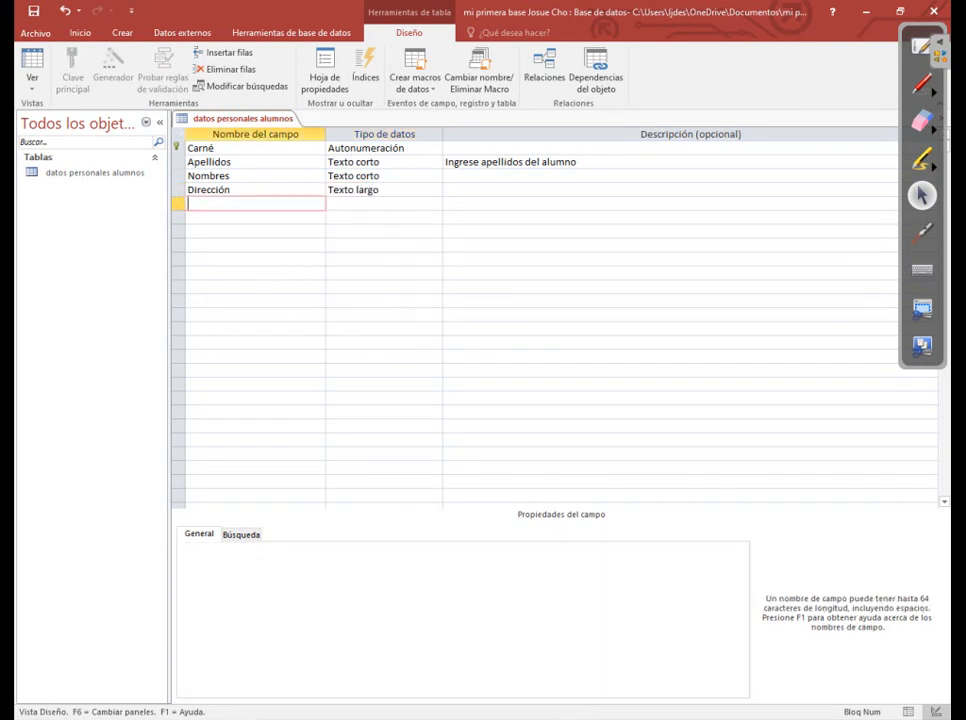
# Step: Add a "Telefono" field of type Texto corto below Dirección, without a description
pyautogui.write('Telefono')
pyautogui.press('Tab')
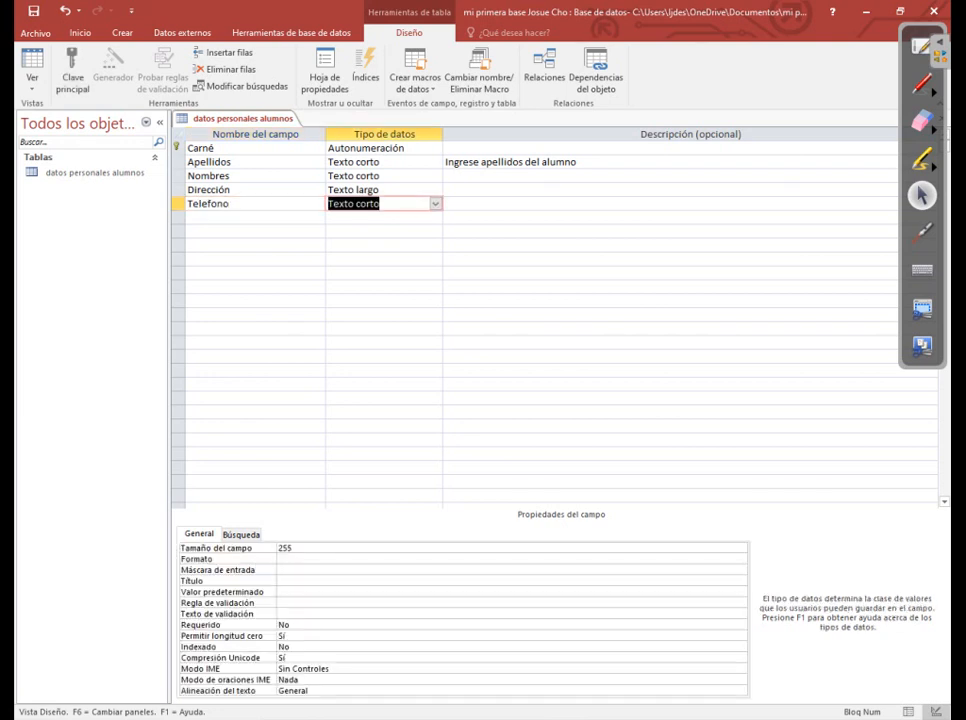
pyautogui.hotkey('alt', 'Down')
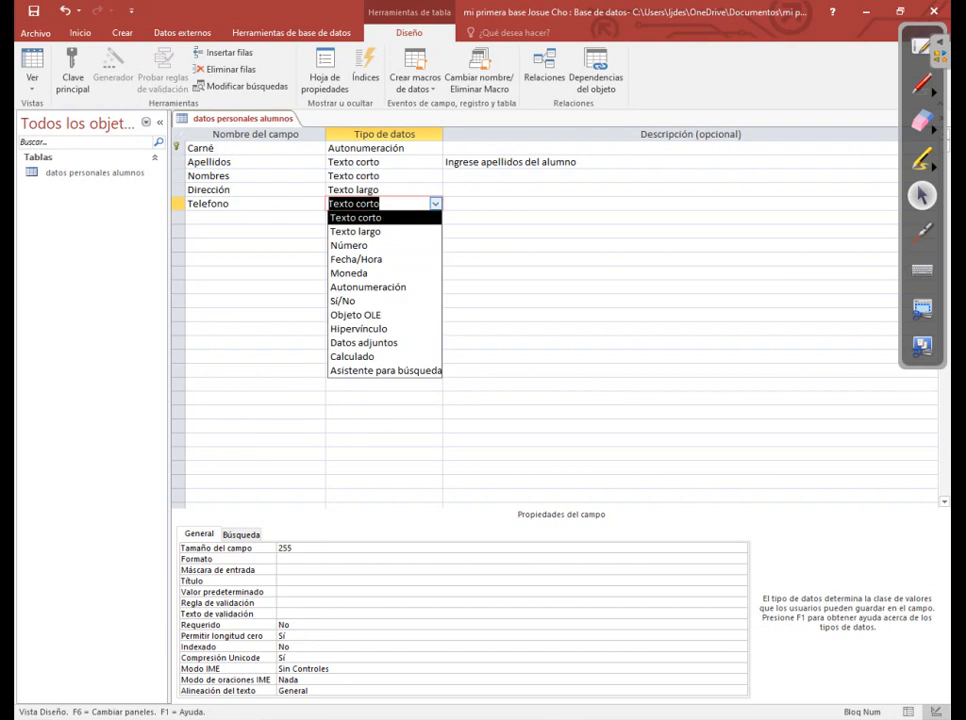
pyautogui.press('Down')
pyautogui.press('Down')
pyautogui.press('Down')
pyautogui.press('Up')
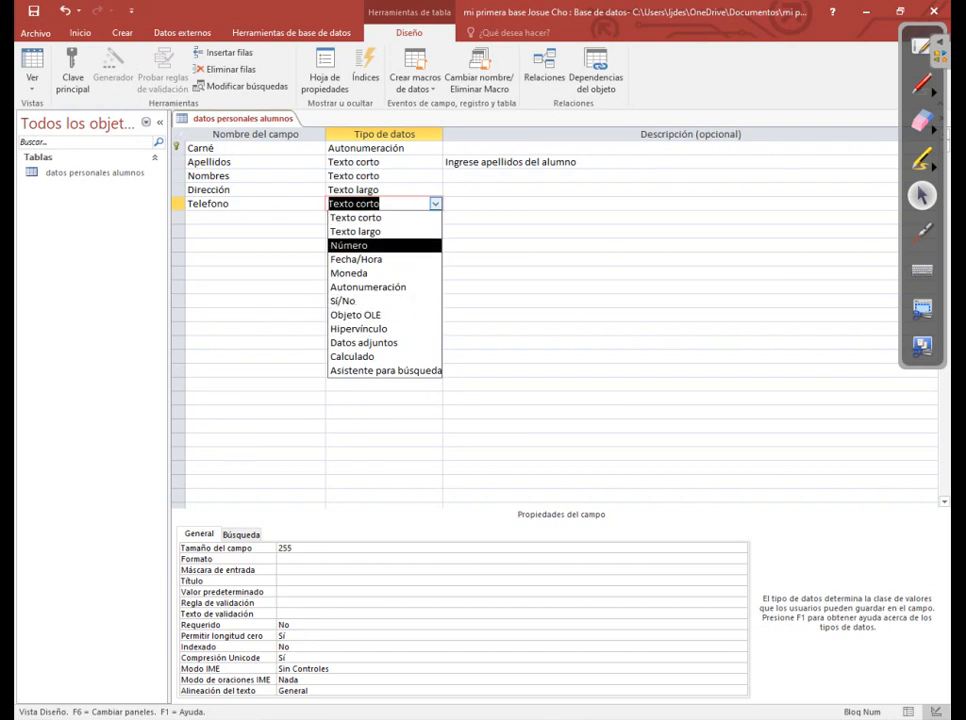
pyautogui.press('Up')
pyautogui.press('Up')
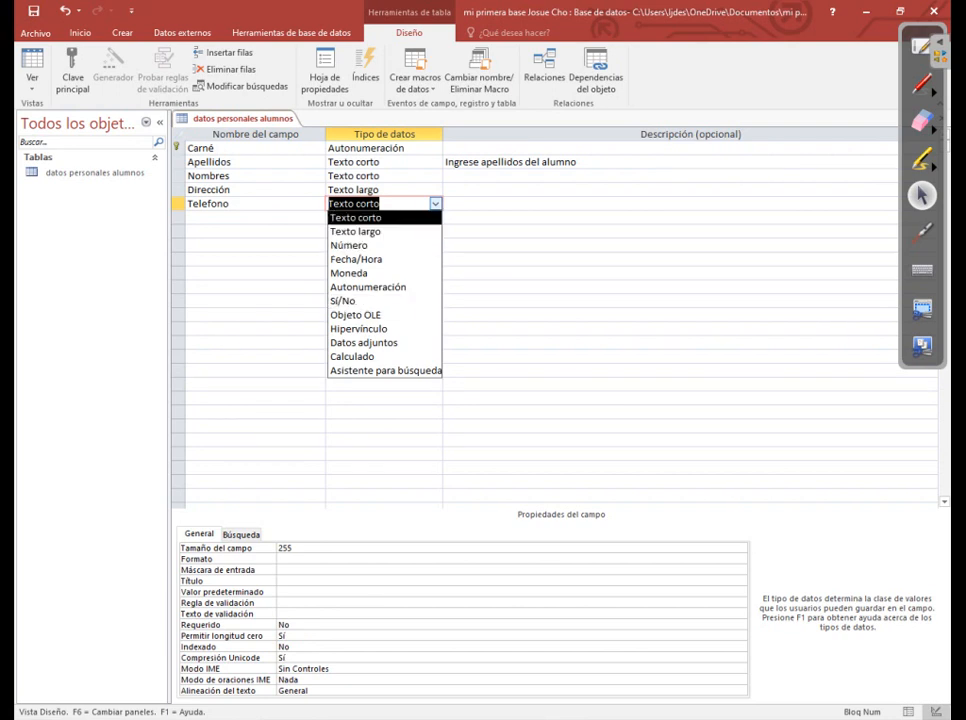
pyautogui.press('Return')
pyautogui.press('Return')
pyautogui.press('Return')
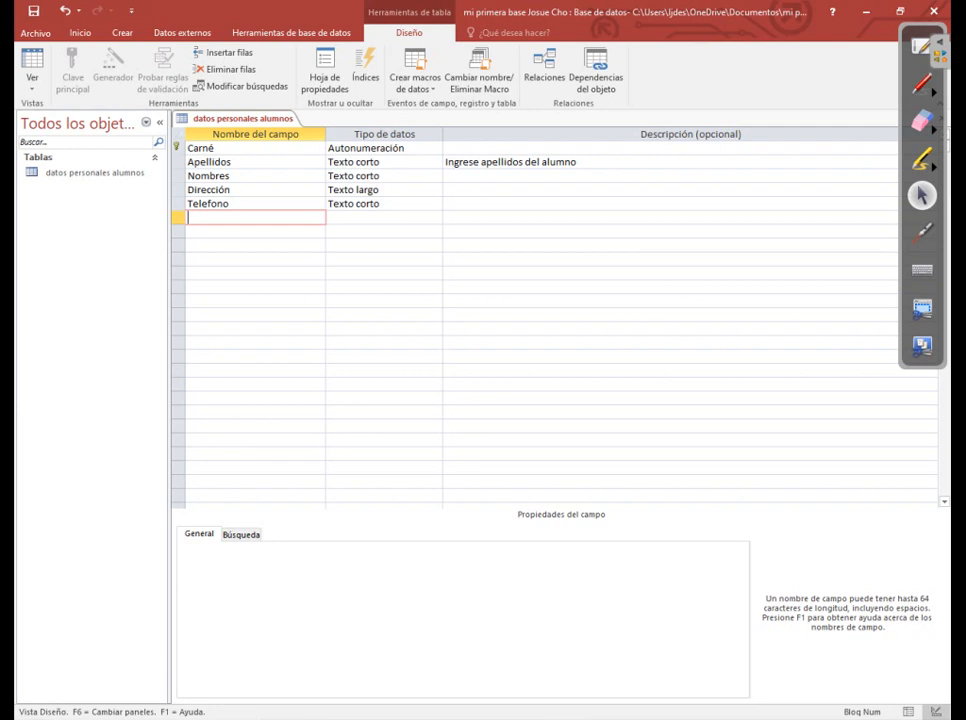
# Step: Add a "Grado" field and start the lookup wizard for it with the option to type in the values
pyautogui.write('Gradi')
pyautogui.press('BackSpace')
pyautogui.write('o')
pyautogui.click(435, 218)
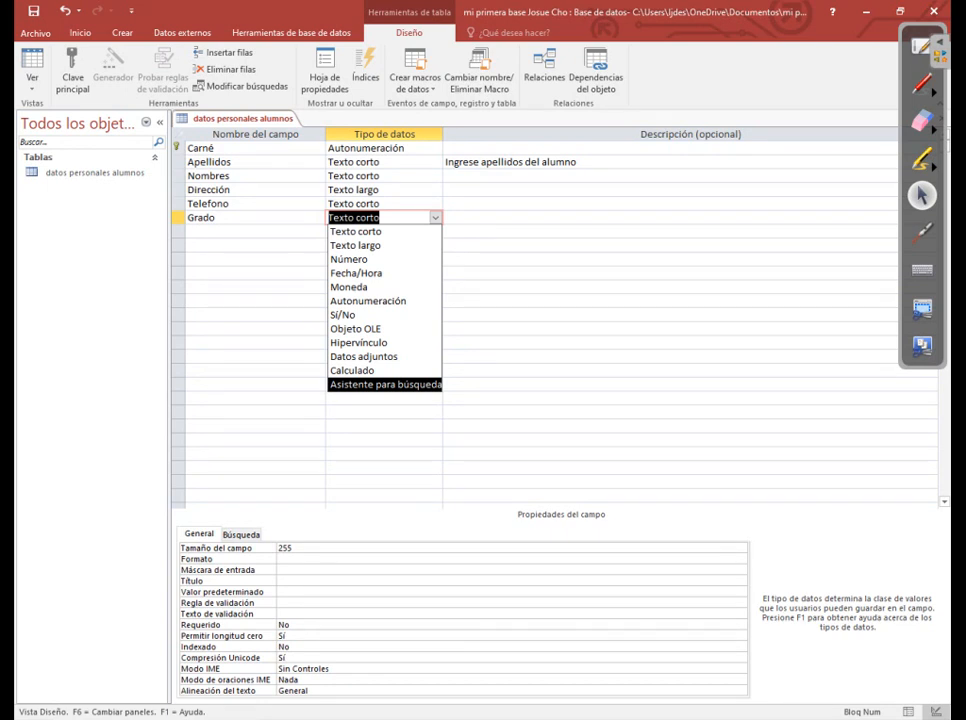
pyautogui.press('Return')
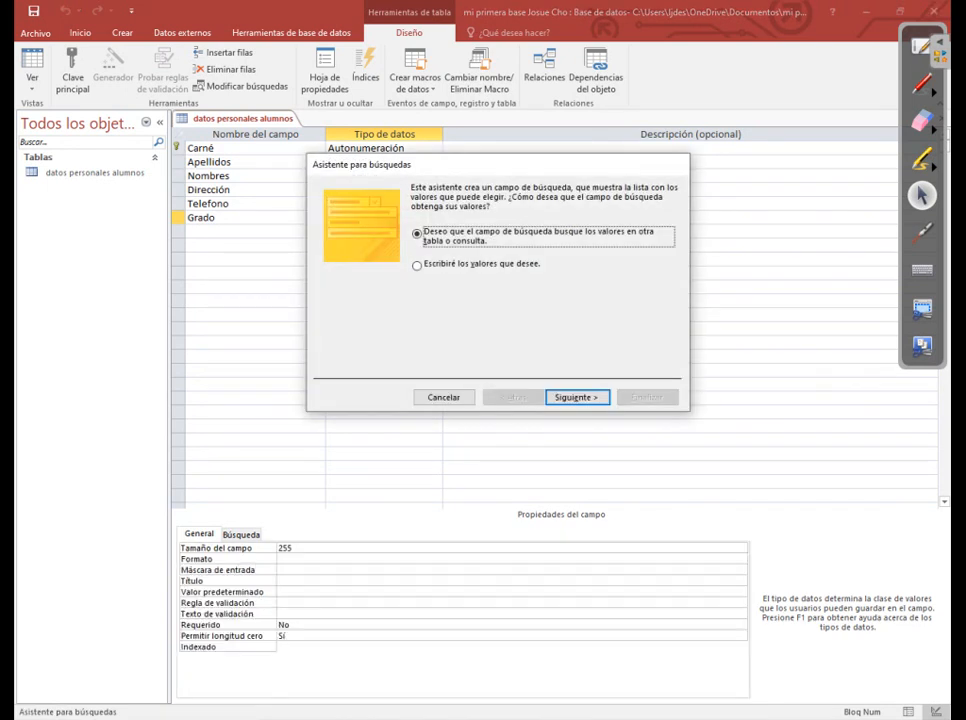
pyautogui.click(417, 266)
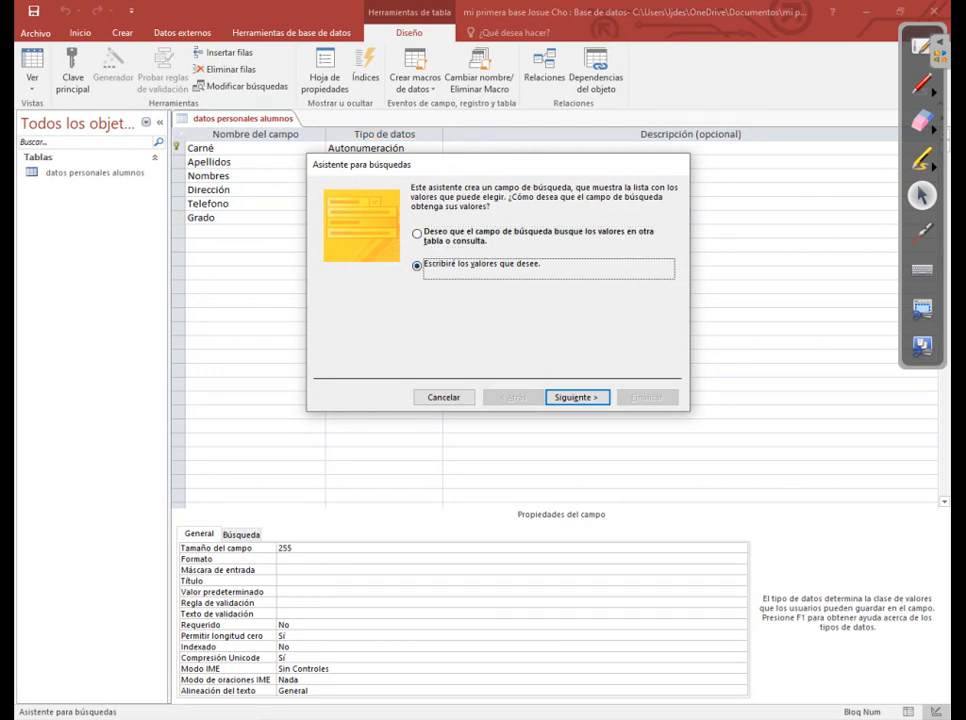
pyautogui.press('Return')
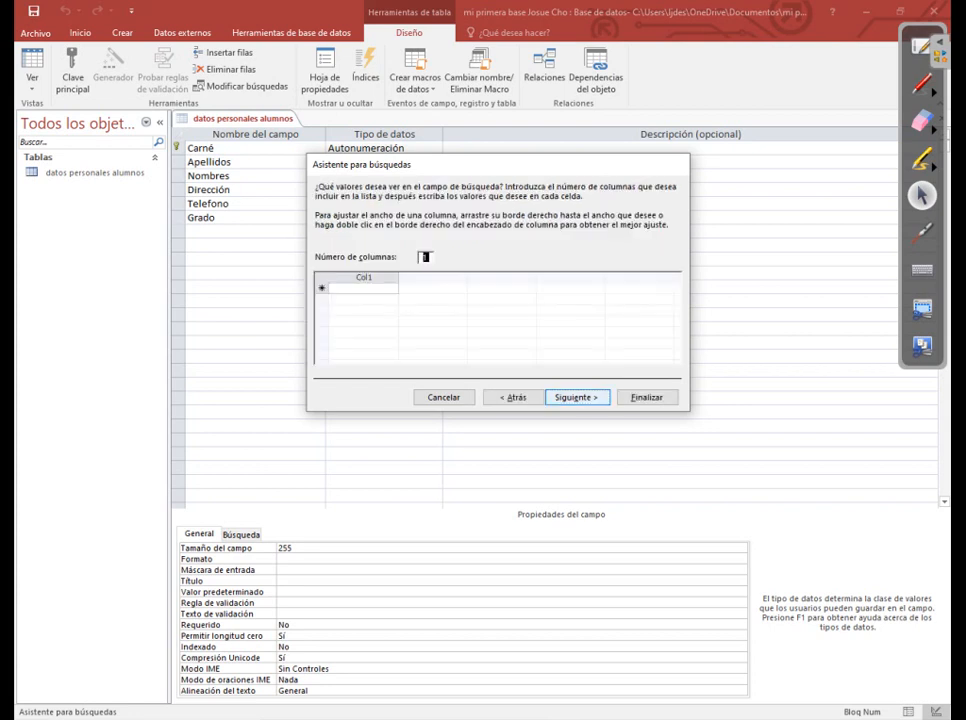
# Step: Enter 1ro., 2do., 3ro., 4to., 5to. and 6to. as the Grado lookup values and finish the wizard
pyautogui.click(363, 288)
pyautogui.write('1ro.')
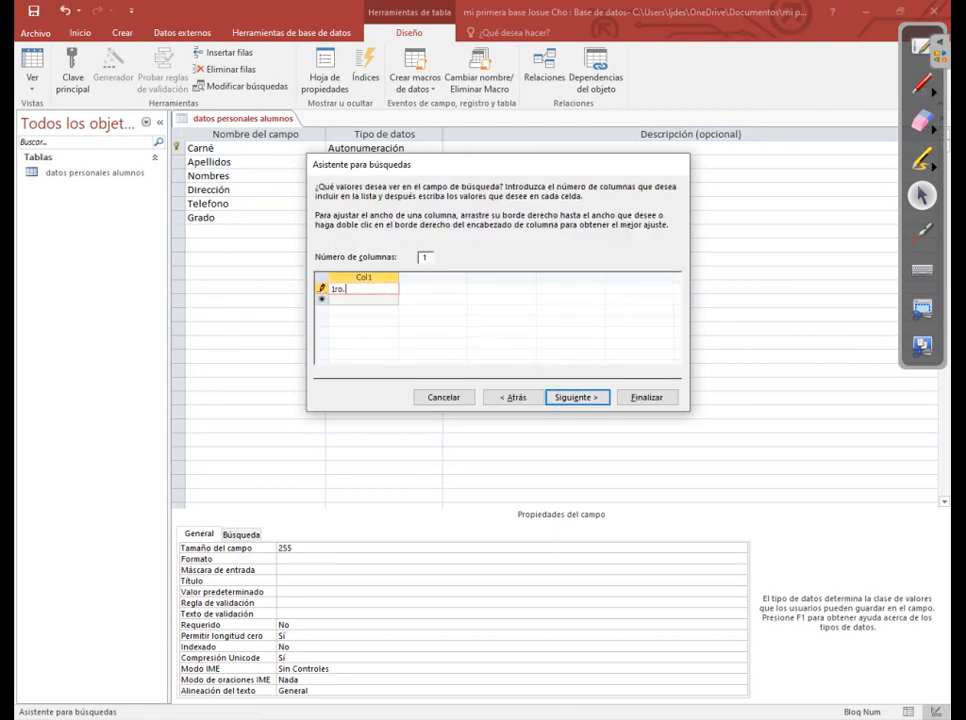
pyautogui.press('Return')
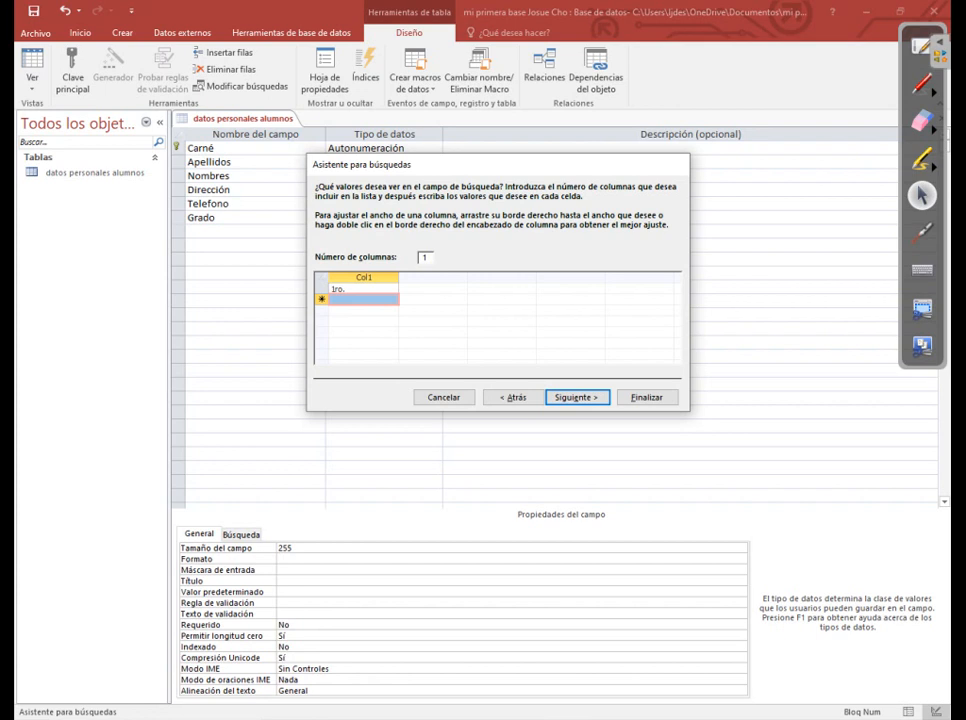
pyautogui.write('2do.')
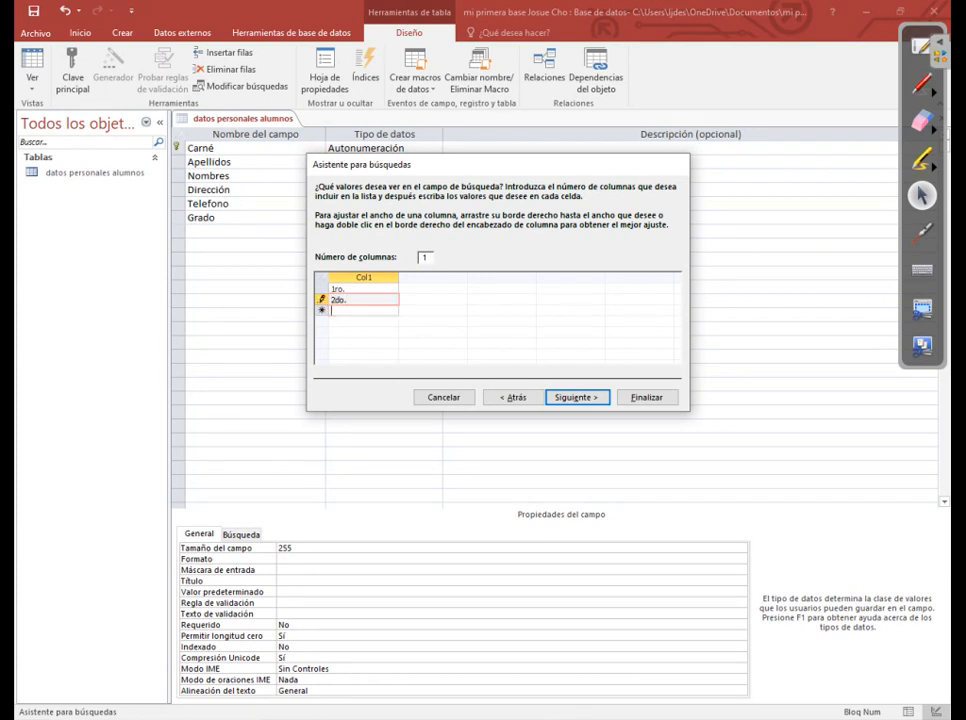
pyautogui.press('Return')
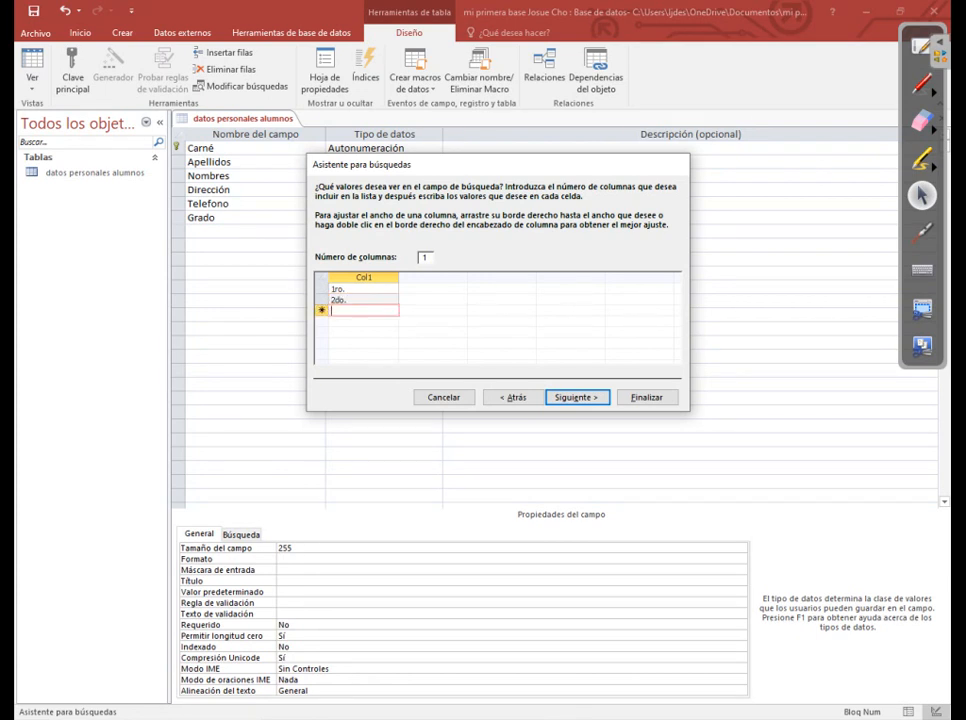
pyautogui.write('3ro.')
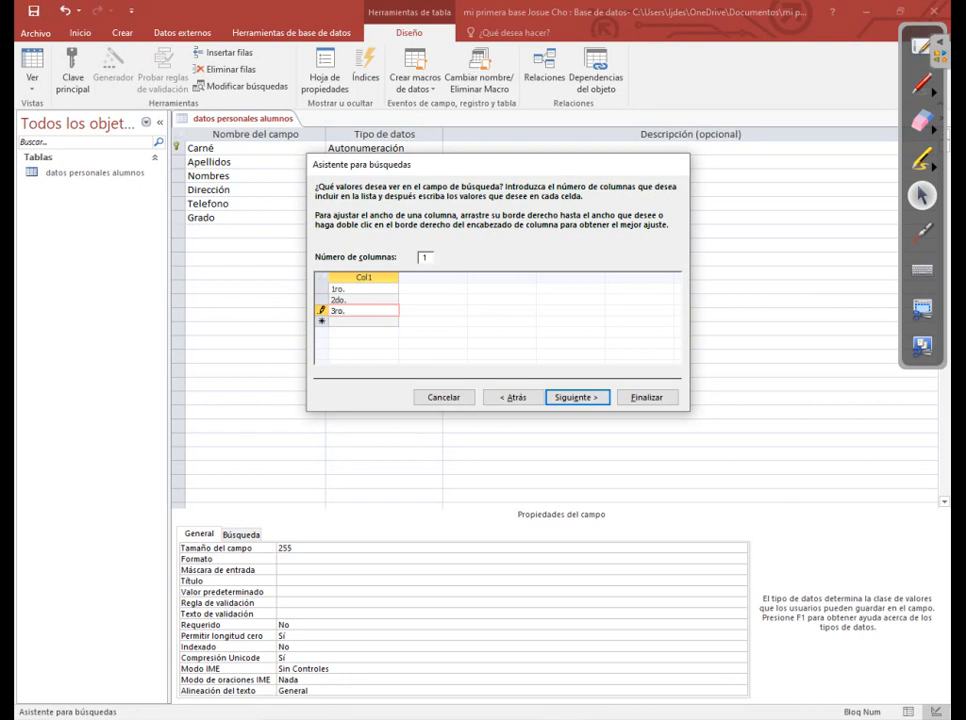
pyautogui.press('Return')
pyautogui.write('4to.')
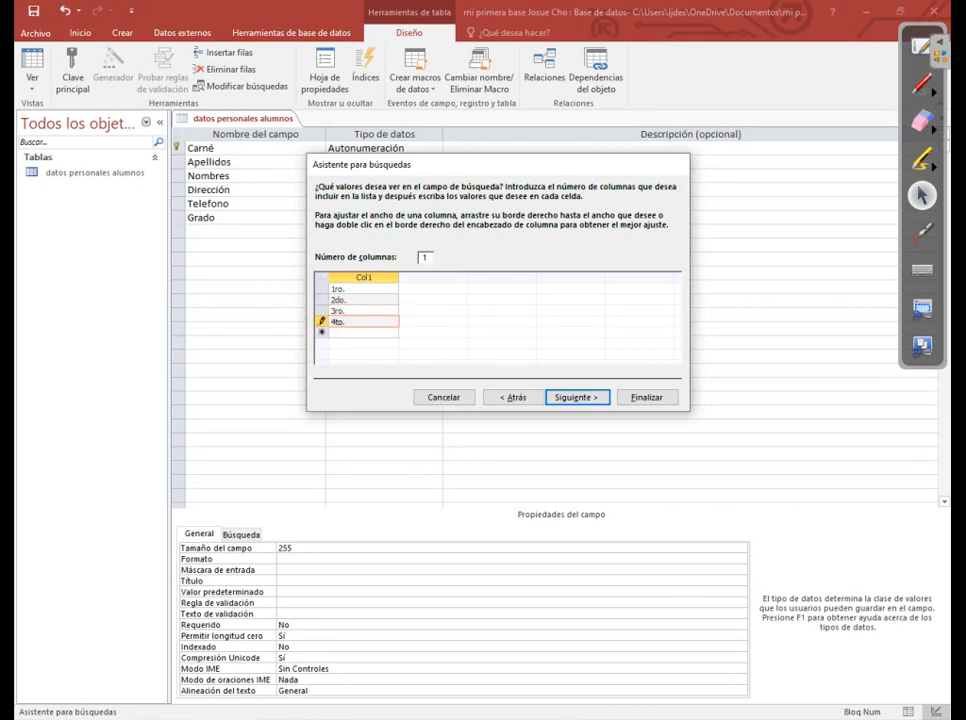
pyautogui.press('Return')
pyautogui.write('5to.')
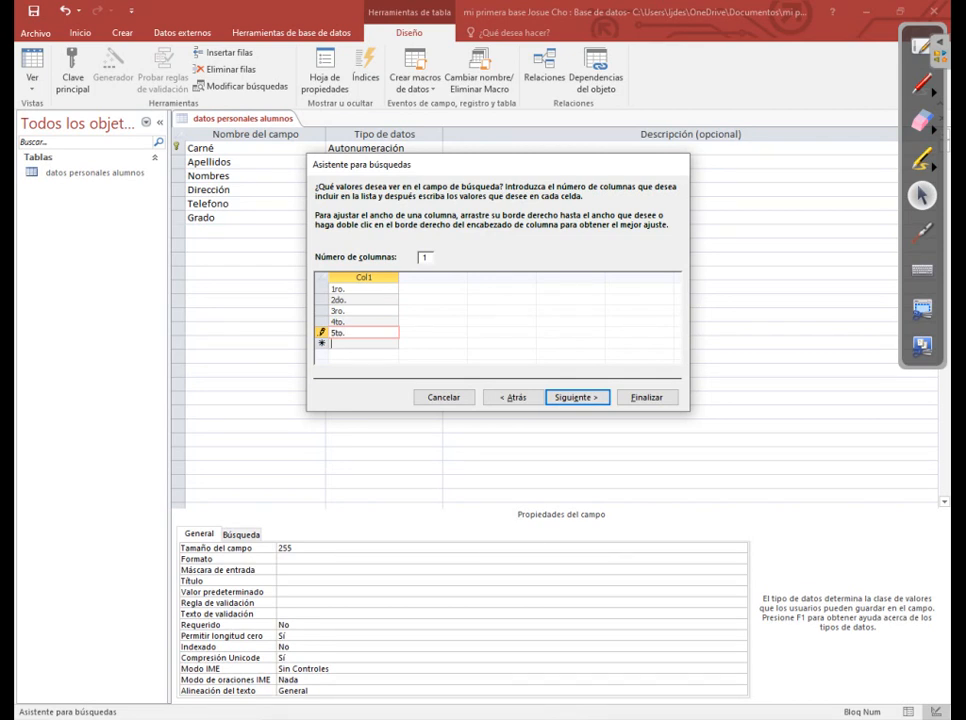
pyautogui.press('Return')
pyautogui.write('6to')
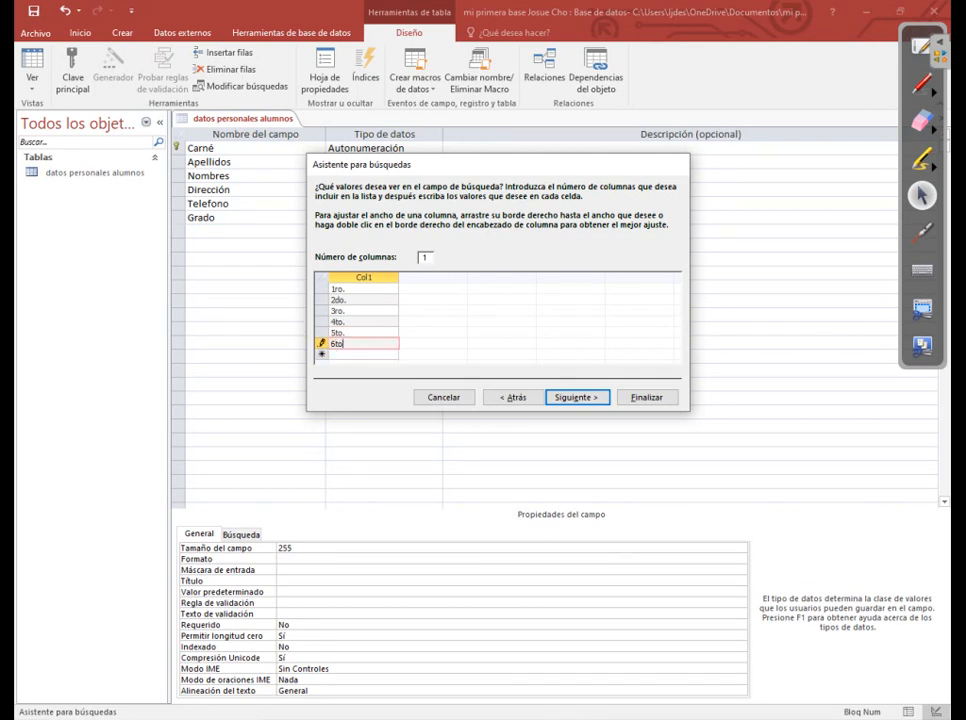
pyautogui.write('.')
pyautogui.click(577, 397)
pyautogui.click(647, 397)
# Step: Add a field named "Carrera:" in the row below Grado
pyautogui.click(240, 231)
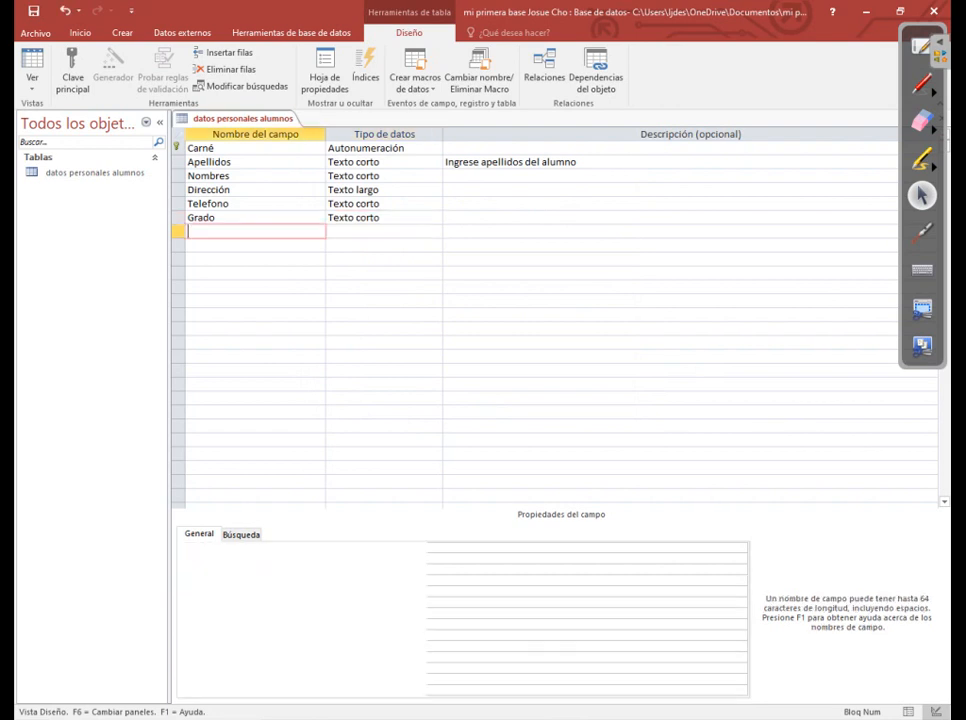
pyautogui.write('C')
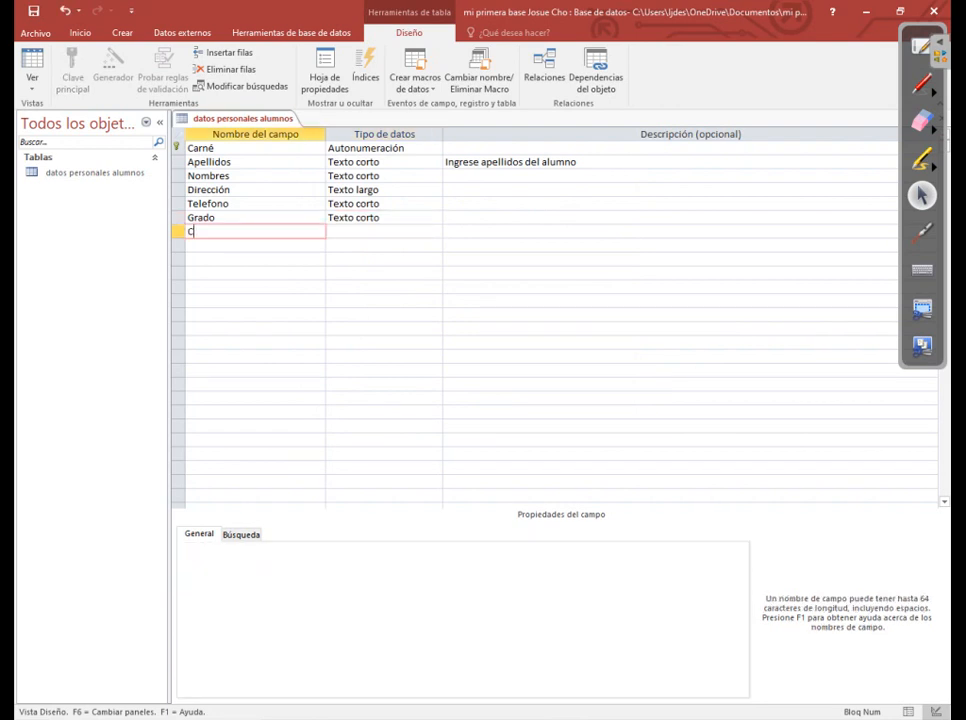
pyautogui.write('arrera:')
pyautogui.click(339, 231)
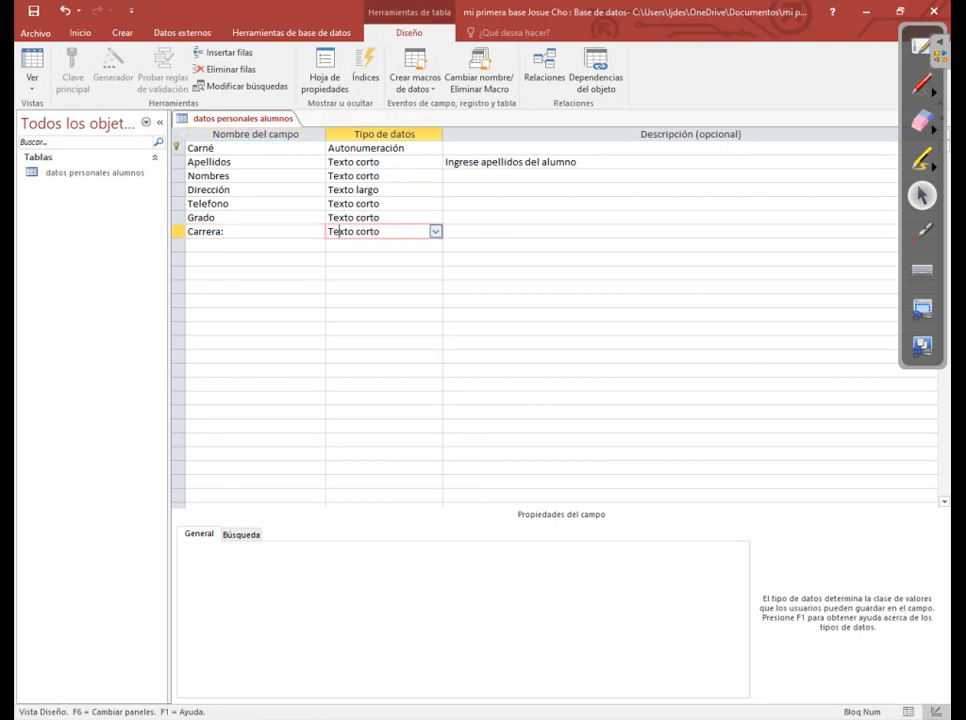
pyautogui.hotkey('alt', 'Down')
pyautogui.press('Down')
pyautogui.press('Down')
pyautogui.press('Down')
pyautogui.press('Down')
pyautogui.press('Down')
pyautogui.press('Down')
pyautogui.press('Down')
pyautogui.press('Down')
pyautogui.press('Down')
pyautogui.press('Down')
pyautogui.press('Down')
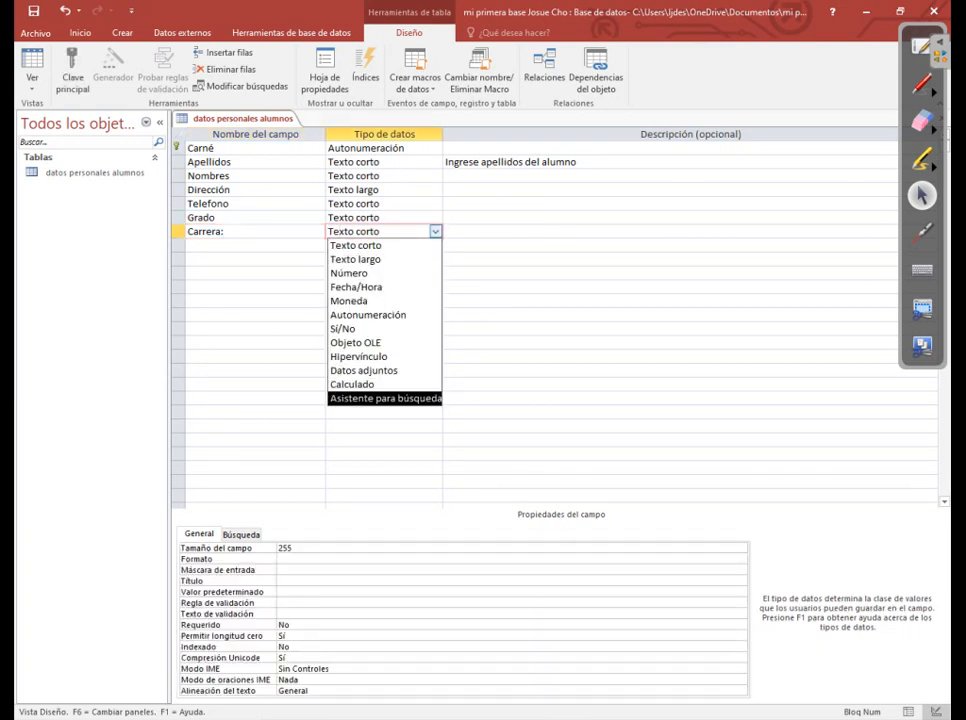
pyautogui.press('Return')
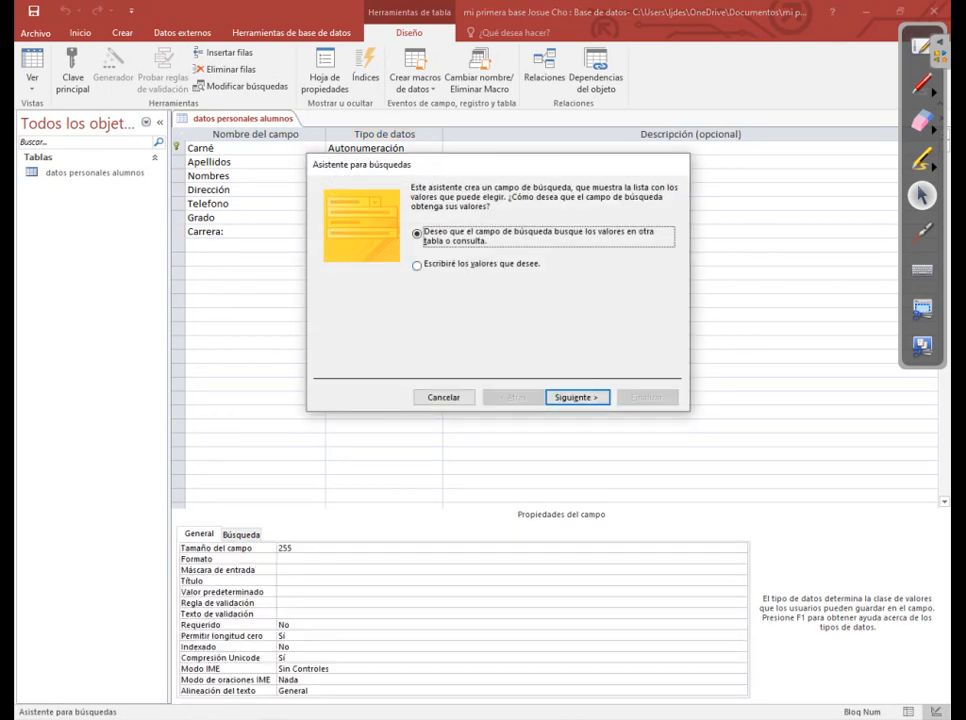
pyautogui.press('Down')
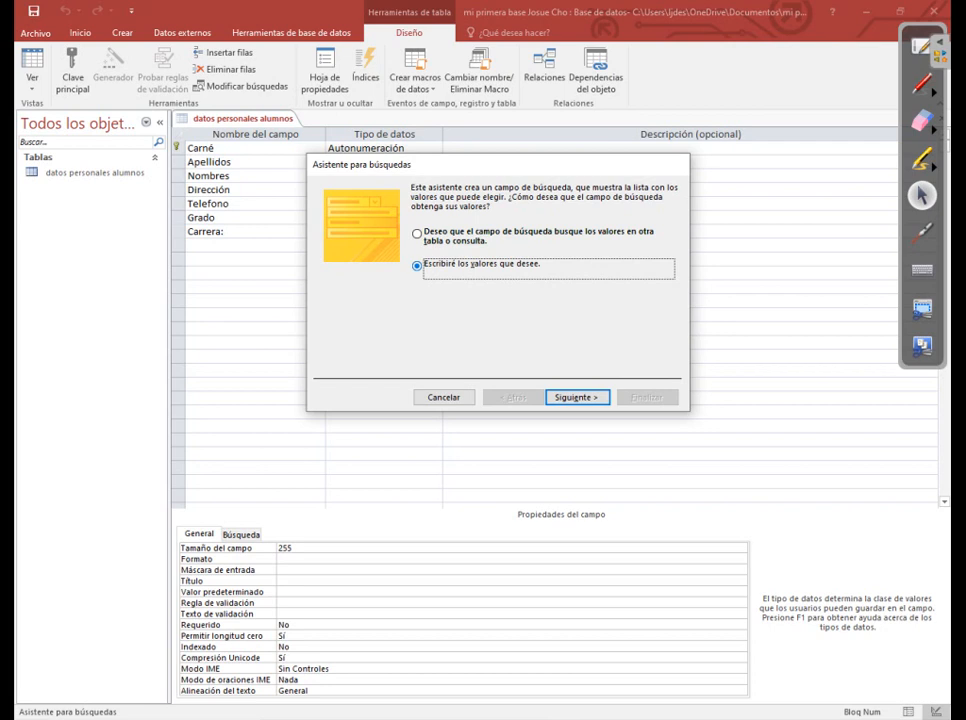
pyautogui.click(443, 397)
# Step: Start the lookup wizard for the Carrera: field and choose to type in the values
pyautogui.click(435, 231)
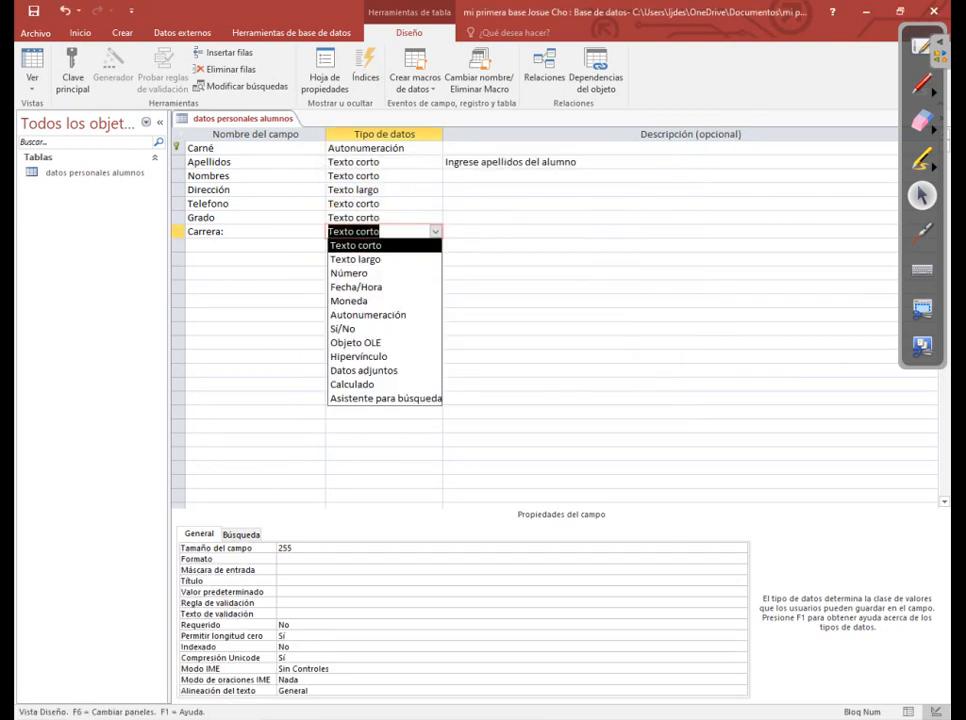
pyautogui.press('Down')
pyautogui.press('Down')
pyautogui.press('Down')
pyautogui.press('Down')
pyautogui.press('Down')
pyautogui.press('Down')
pyautogui.press('Down')
pyautogui.press('Down')
pyautogui.press('Down')
pyautogui.press('Down')
pyautogui.press('Down')
pyautogui.press('Return')
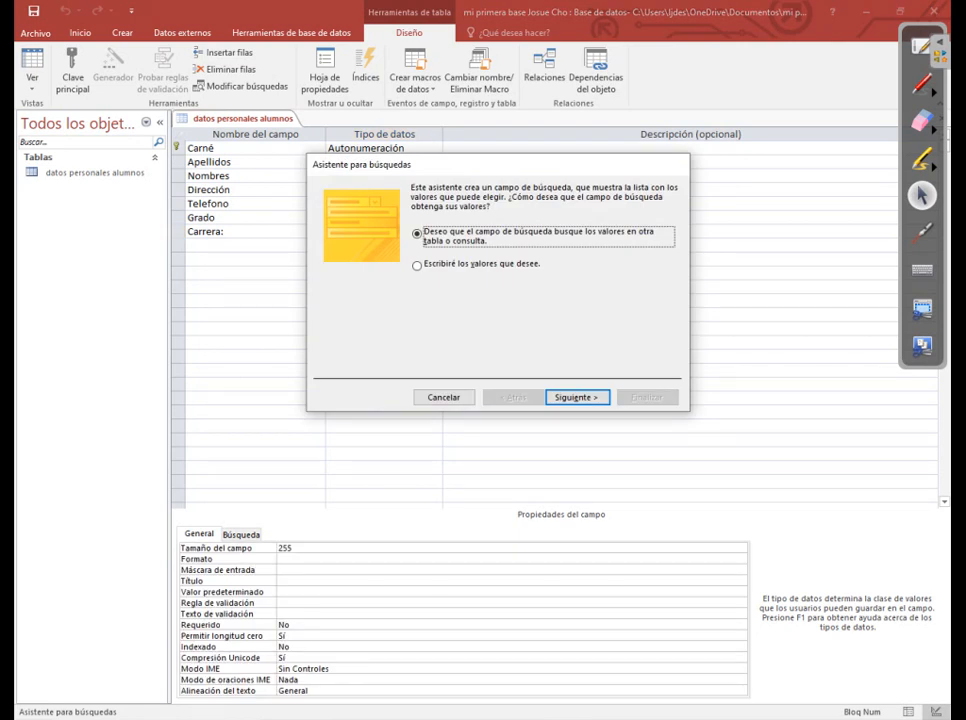
pyautogui.click(417, 265)
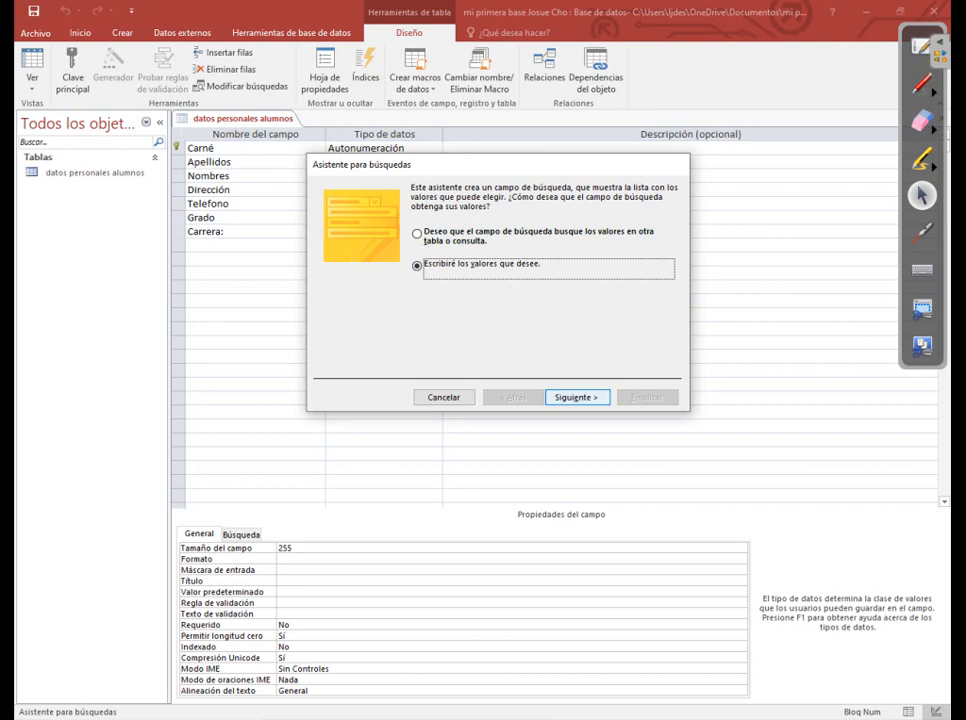
pyautogui.press('Return')
# Step: Enter "Bachillerato en Ciencias y letras" and its computing variant as the first two Carrera: lookup values
pyautogui.click(363, 289)
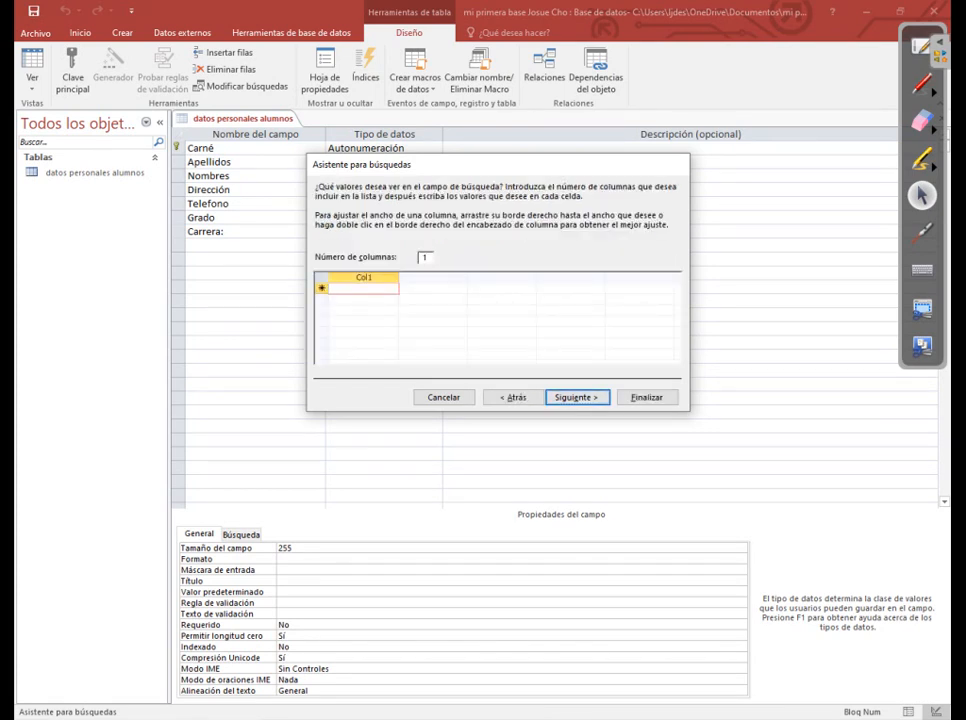
pyautogui.write('Bachi')
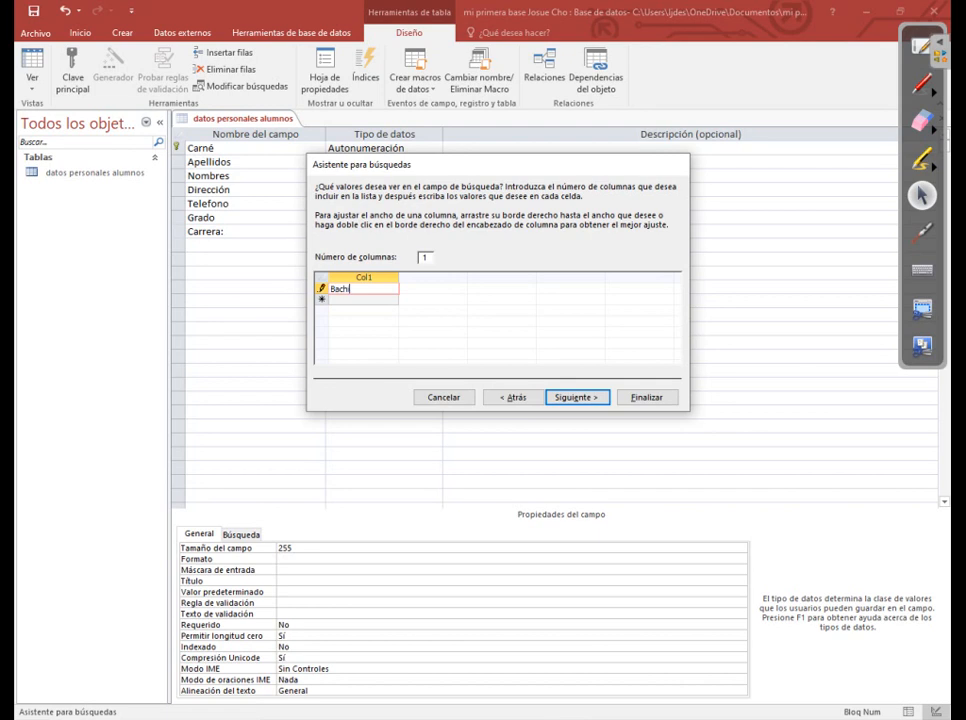
pyautogui.write('lerato en Cienc')
pyautogui.write('ias y let')
pyautogui.write('ras')
pyautogui.press('Return')
pyautogui.write('BAch')
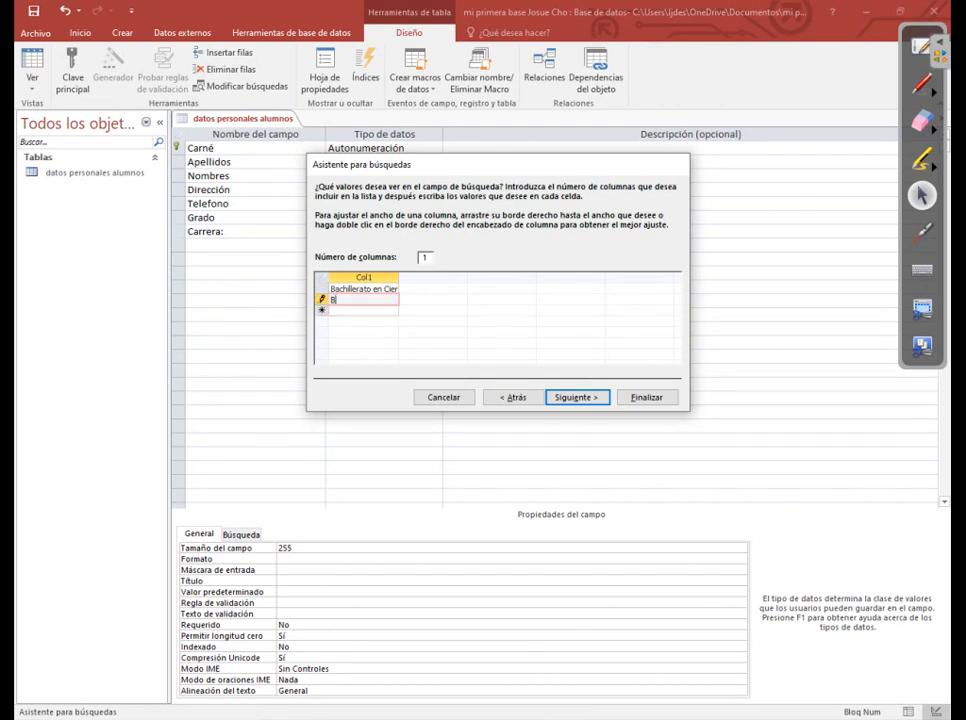
pyautogui.press('BackSpace')
pyautogui.press('BackSpace')
pyautogui.press('BackSpace')
pyautogui.write('ach')
pyautogui.write('illerato e')
pyautogui.write('n Ciencias y ')
pyautogui.write('Letras po')
pyautogui.press('BackSpace')
pyautogui.press('BackSpace')
pyautogui.write('eon Ci. computaci')
pyautogui.press('Return')
# Step: Add "Perito Contador con Ol. Computacion", "Perito en Mercadotecnia y publicidad" and "Turismo" to the lookup values and finish the wizard with the label "Carrera:"
pyautogui.write('Perito Co')
pyautogui.write('ntador con ')
pyautogui.write('Ol')
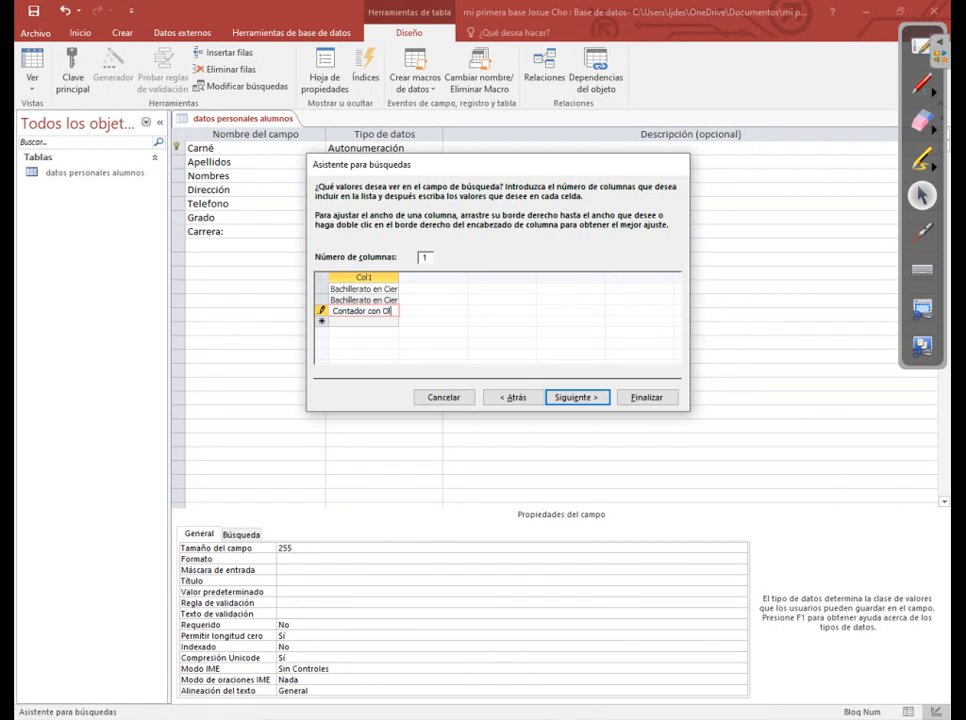
pyautogui.write('. COmp')
pyautogui.write('utacio')
pyautogui.write('n')
pyautogui.press('Return')
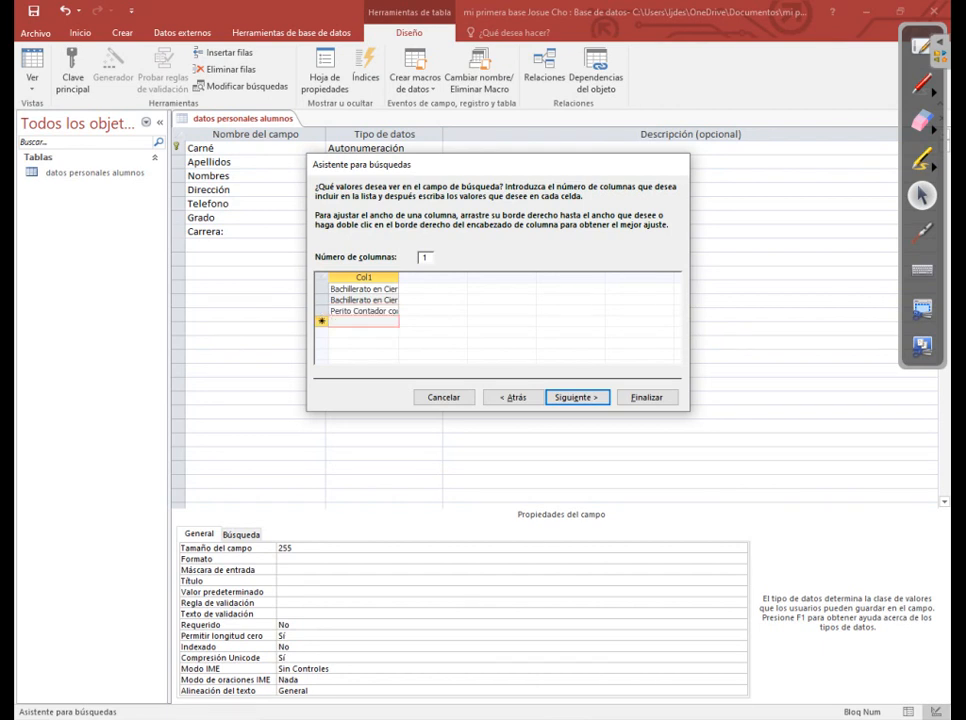
pyautogui.write('Perito en Mer')
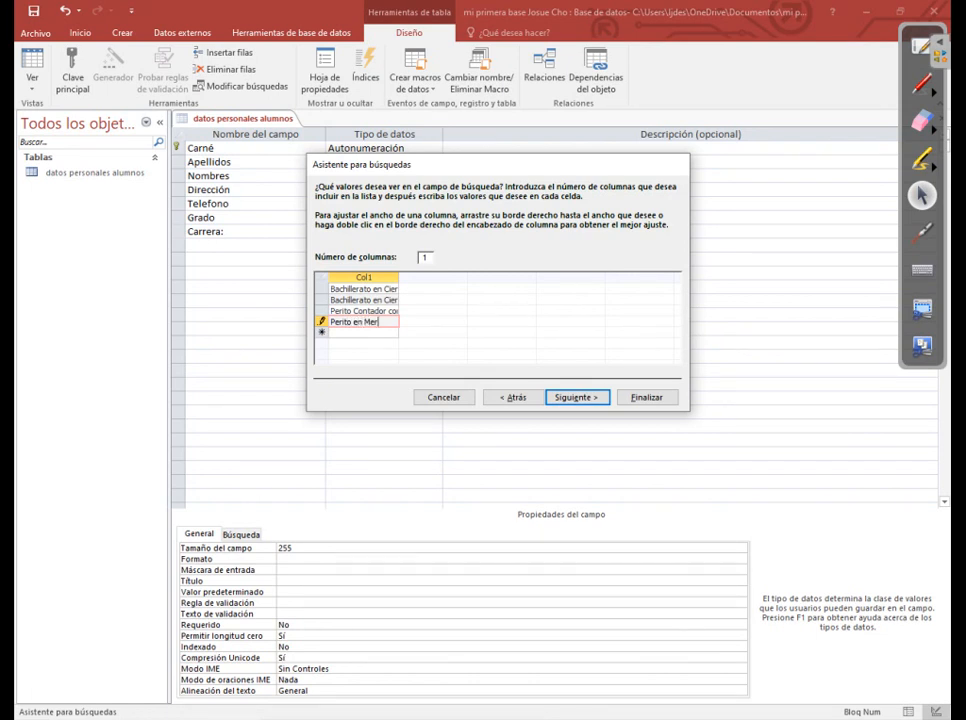
pyautogui.write('cadotecnia y publicidad')
pyautogui.press('Return')
pyautogui.write('Turismo')
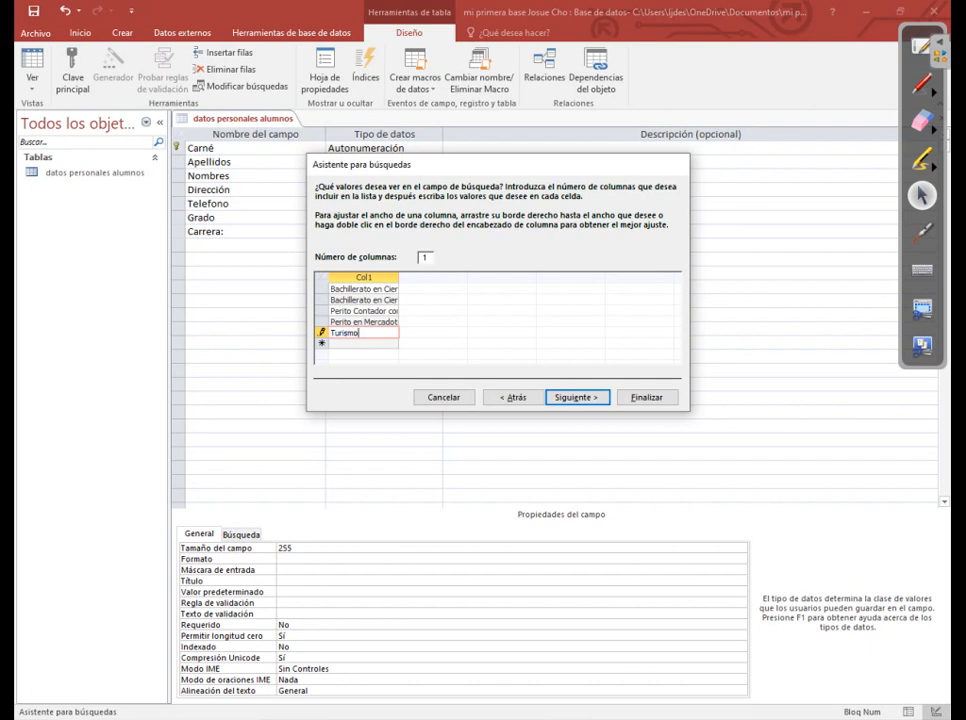
pyautogui.click(577, 397)
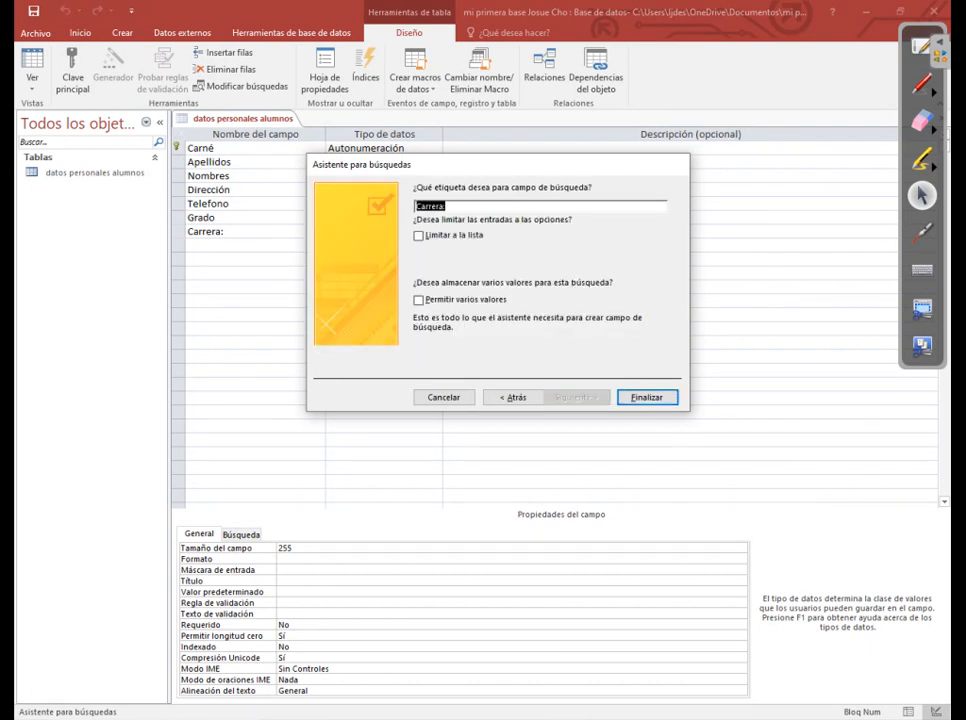
pyautogui.click(647, 397)
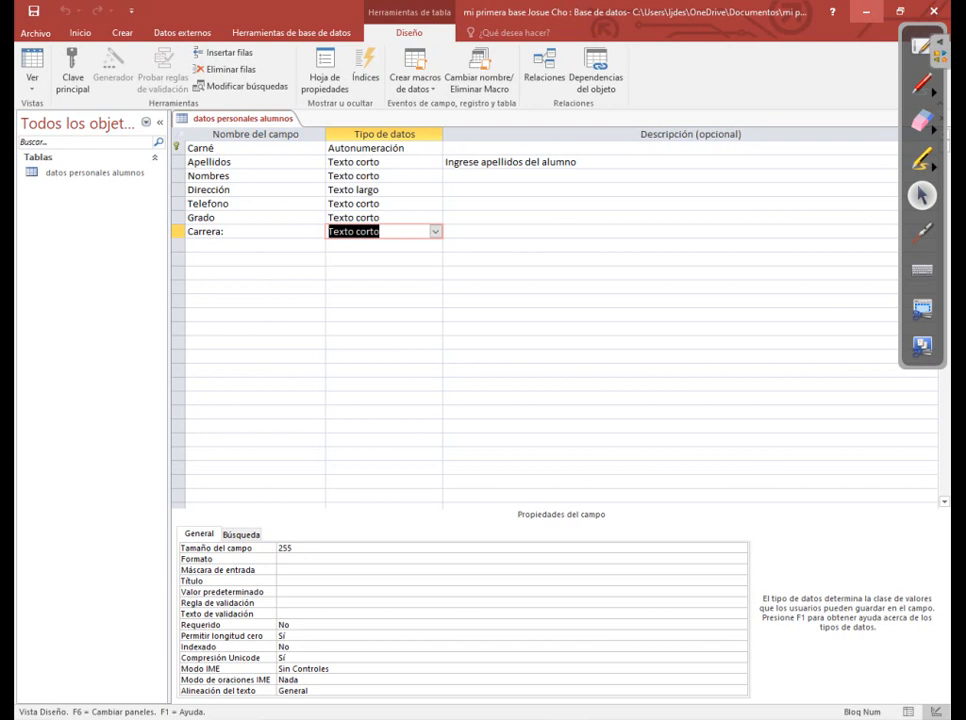
# Step: Switch to the school's Moodle site in Chrome and open the full course list from the Producción de Contenidos Digitales/TIC5 course
pyautogui.click(866, 12)
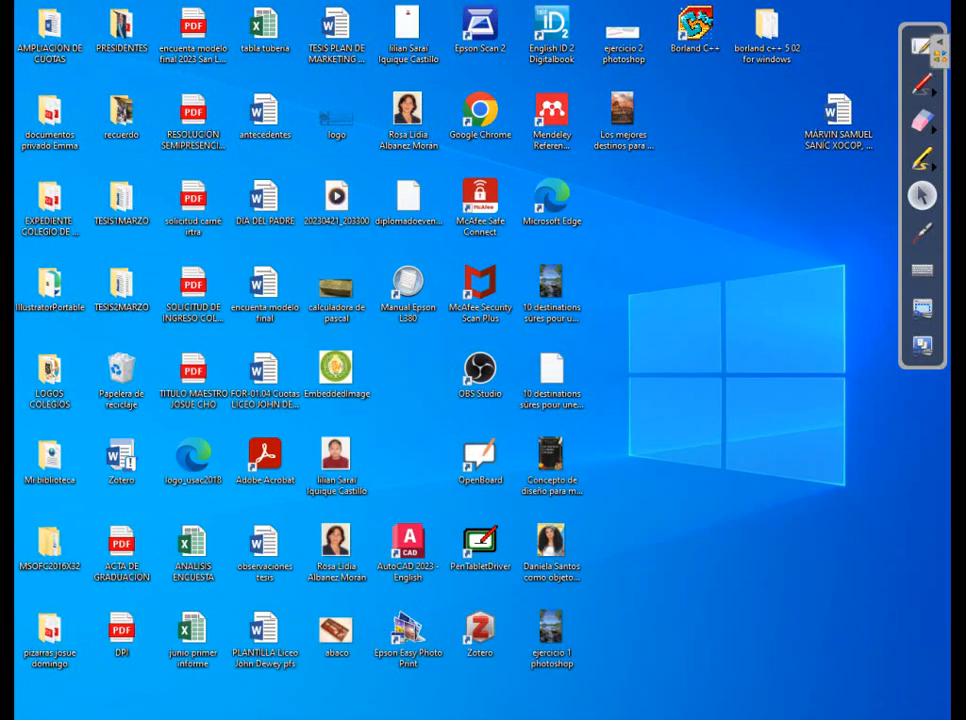
pyautogui.moveTo(423, 718)
pyautogui.click(343, 655)
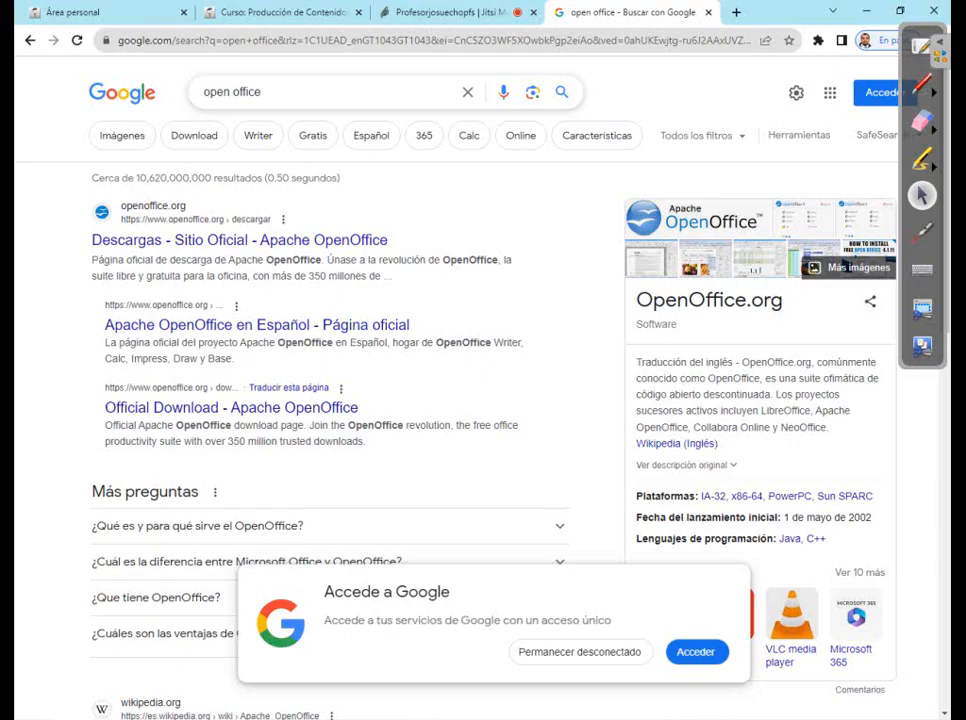
pyautogui.click(283, 12)
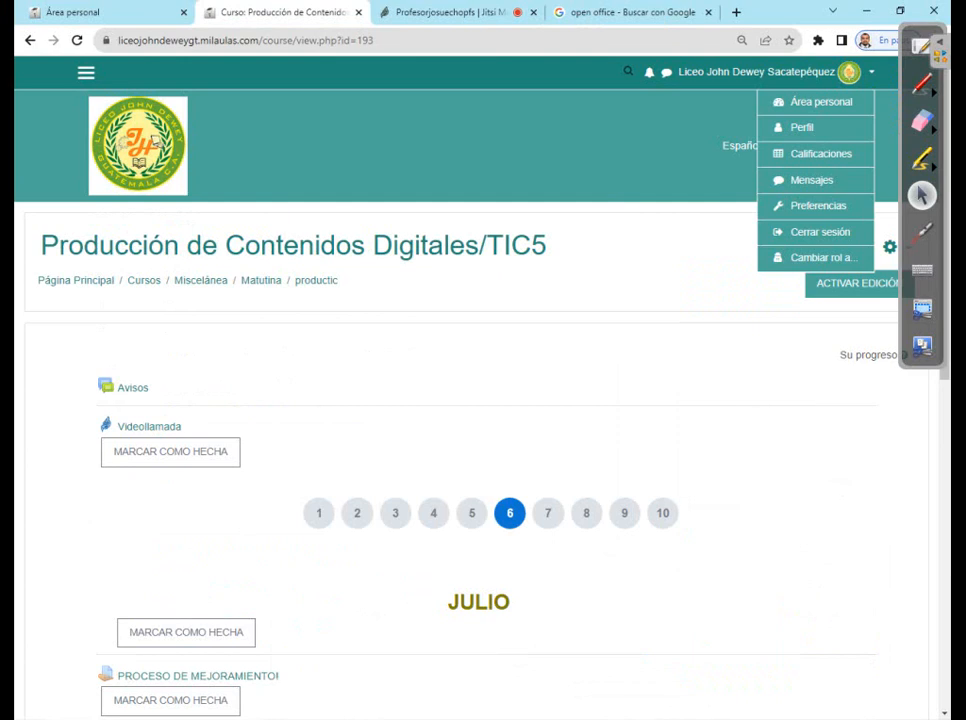
pyautogui.click(86, 73)
pyautogui.scroll(-6, 100, 285)
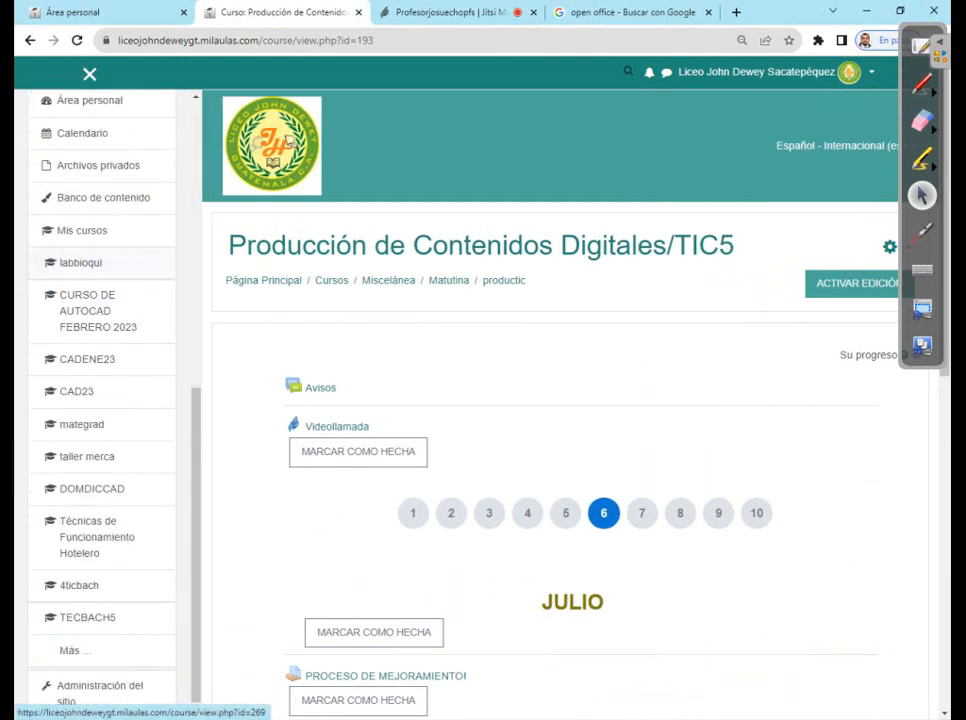
pyautogui.scroll(-3, 100, 400)
pyautogui.scroll(-2, 80, 606)
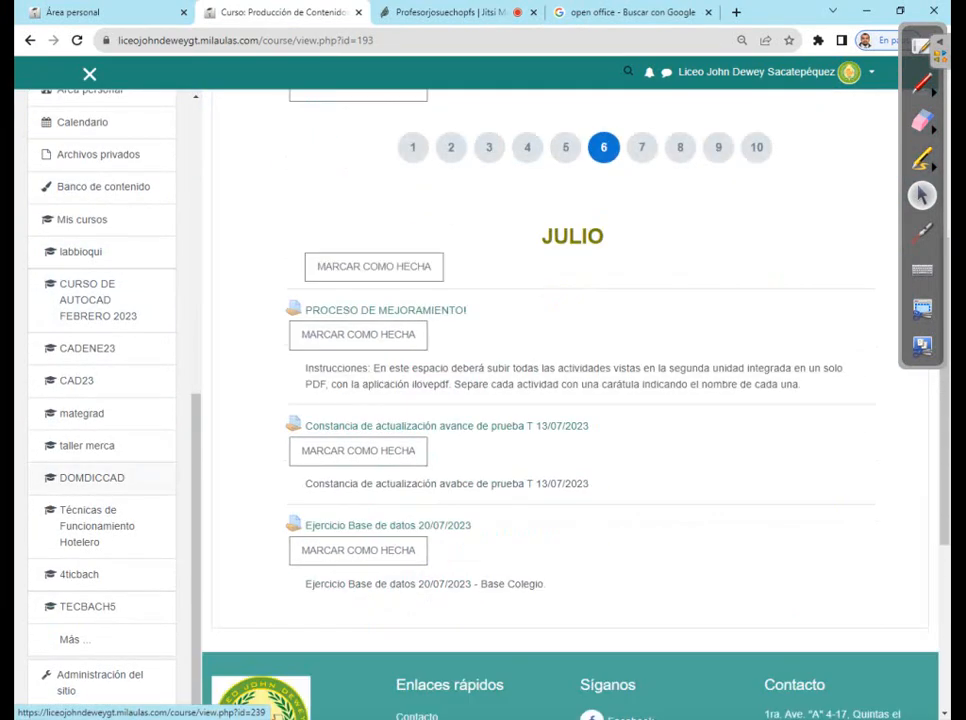
pyautogui.click(74, 639)
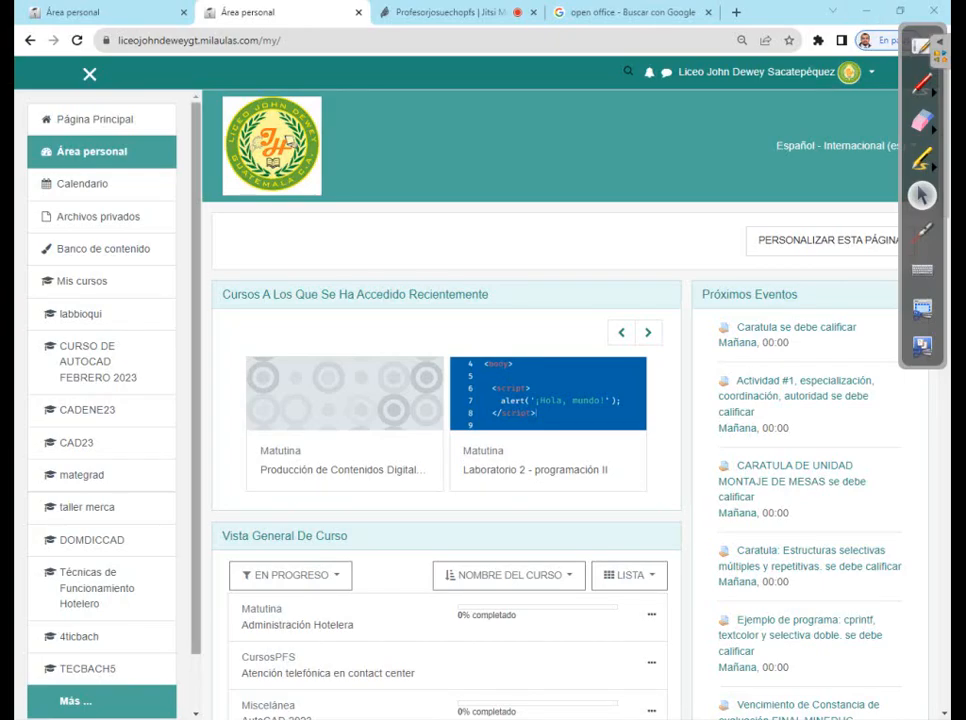
# Step: Find the "Sistemas e instalación de software" course in the course overview and open it
pyautogui.scroll(-2, 100, 400)
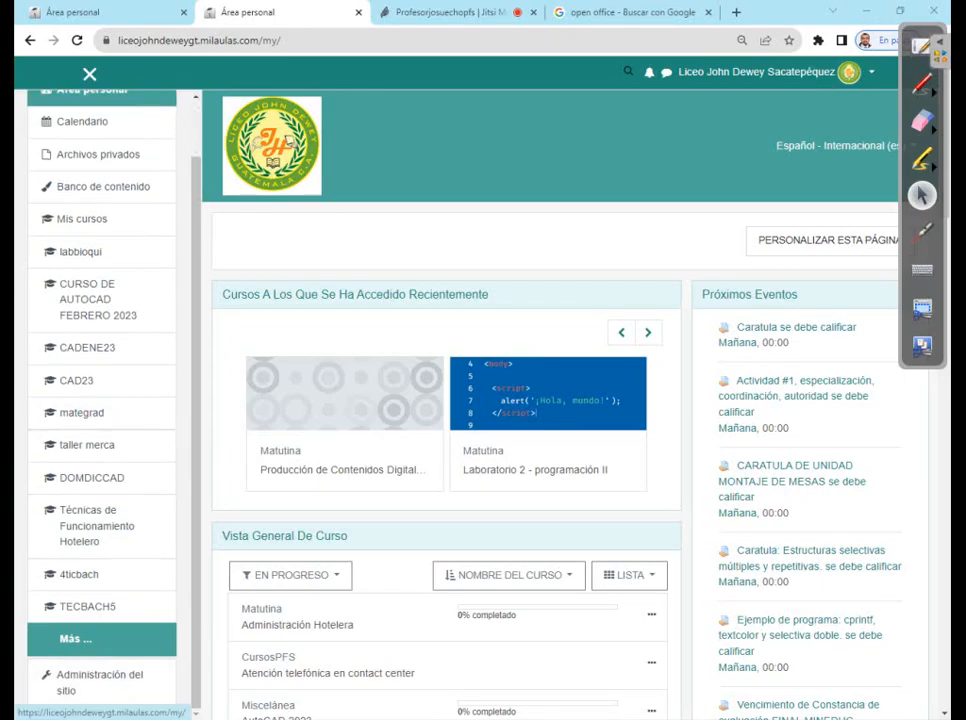
pyautogui.click(297, 625)
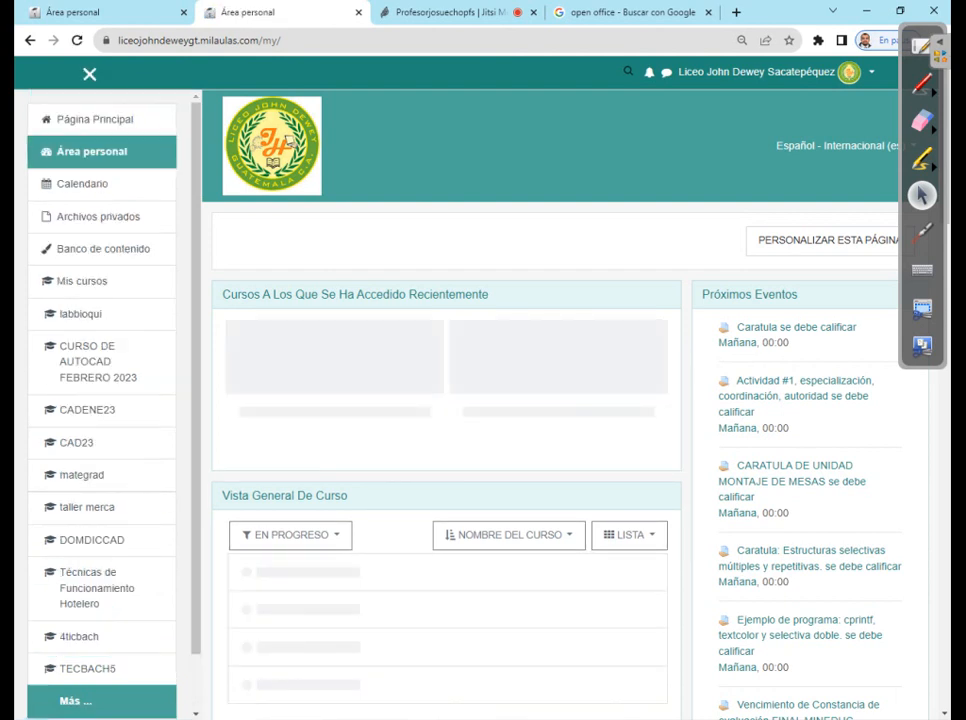
pyautogui.scroll(-4, 446, 400)
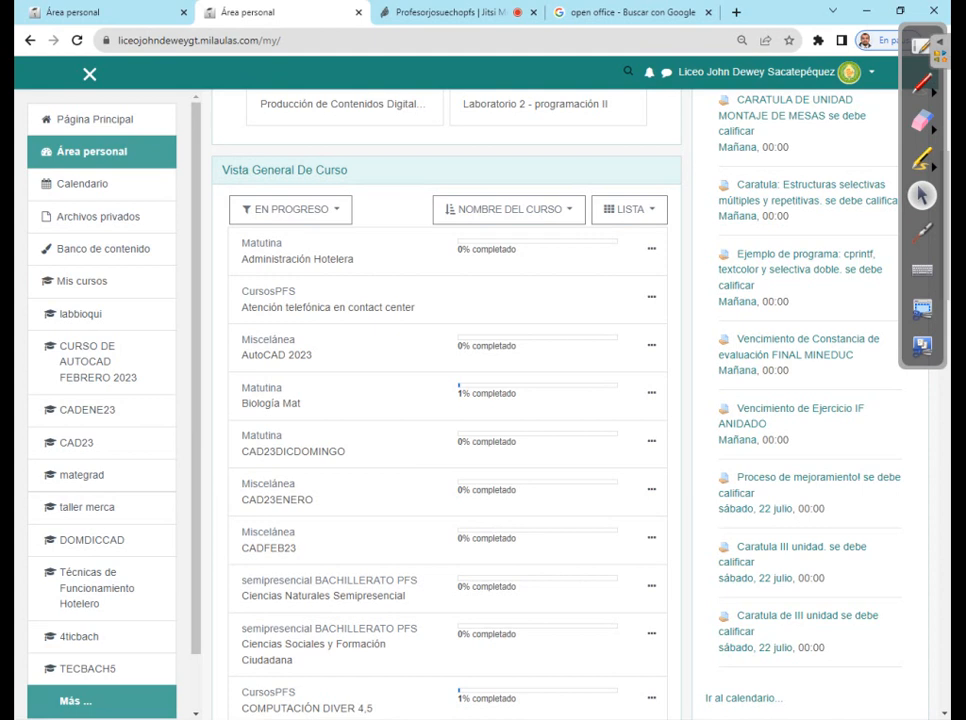
pyautogui.scroll(-5, 447, 400)
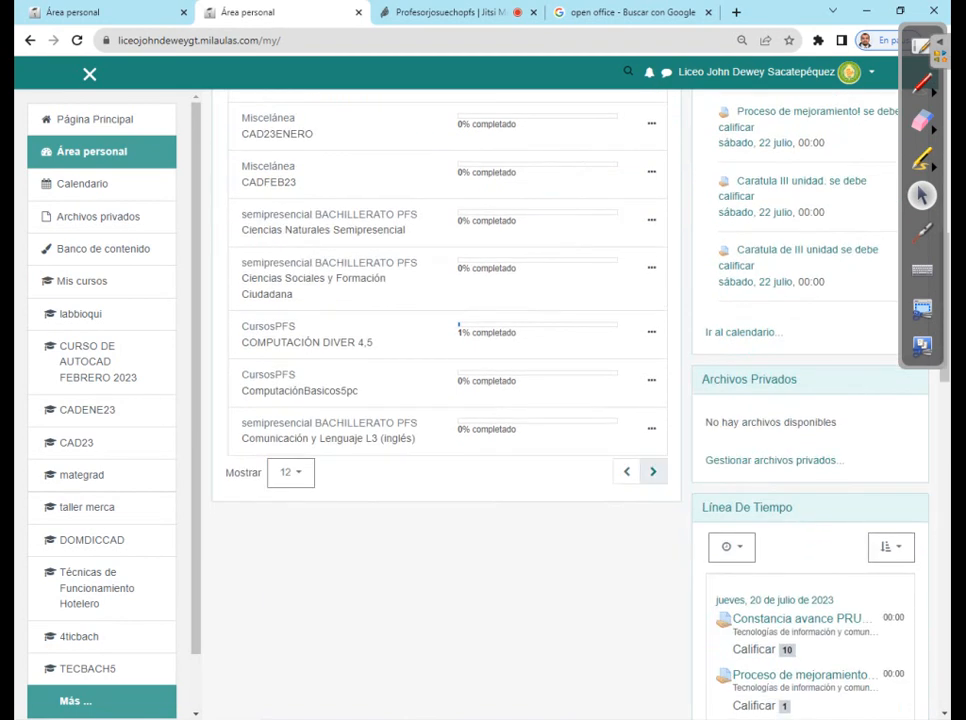
pyautogui.click(652, 471)
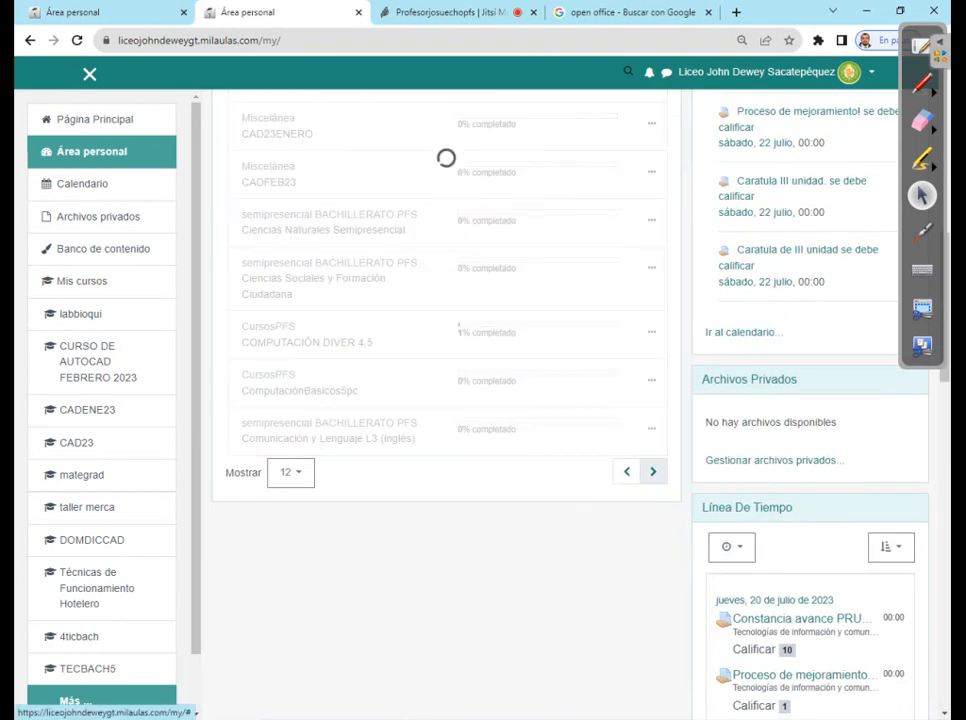
pyautogui.click(652, 455)
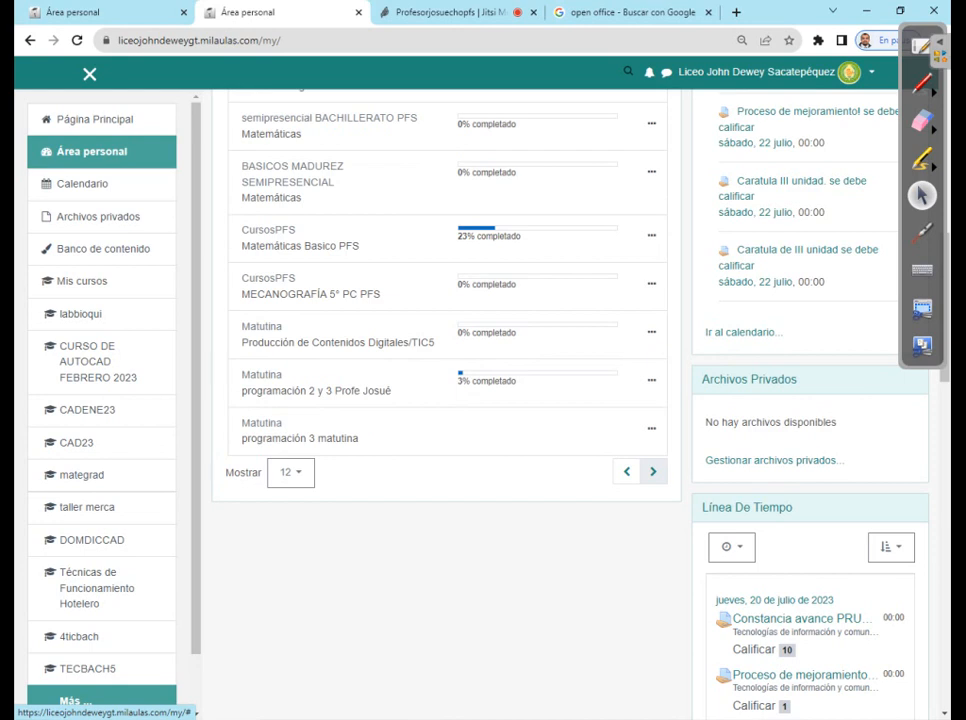
pyautogui.click(652, 471)
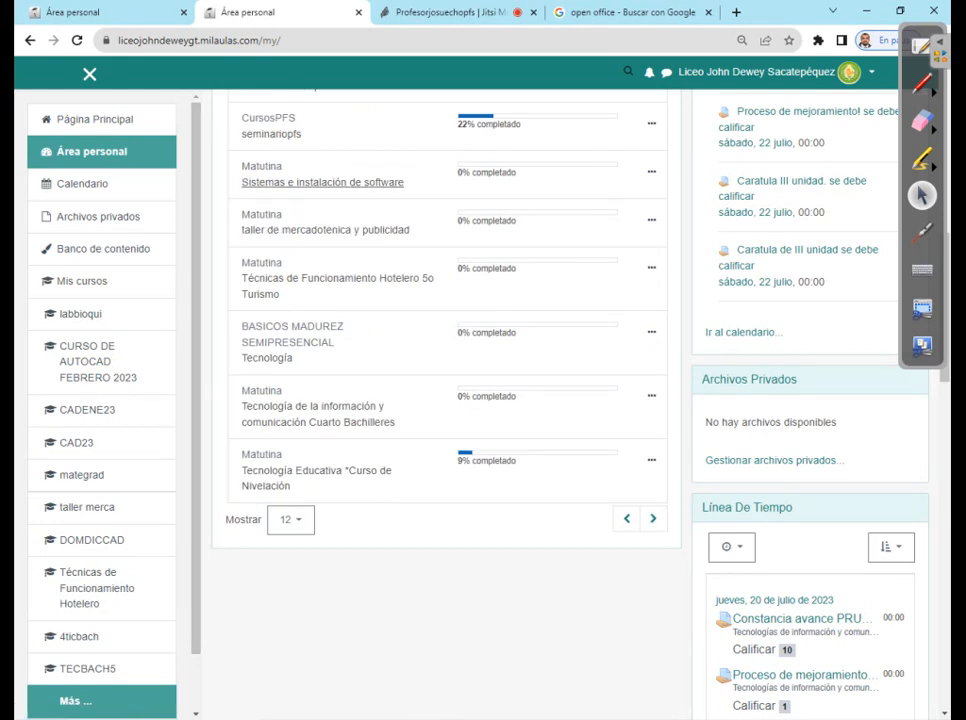
pyautogui.click(322, 182)
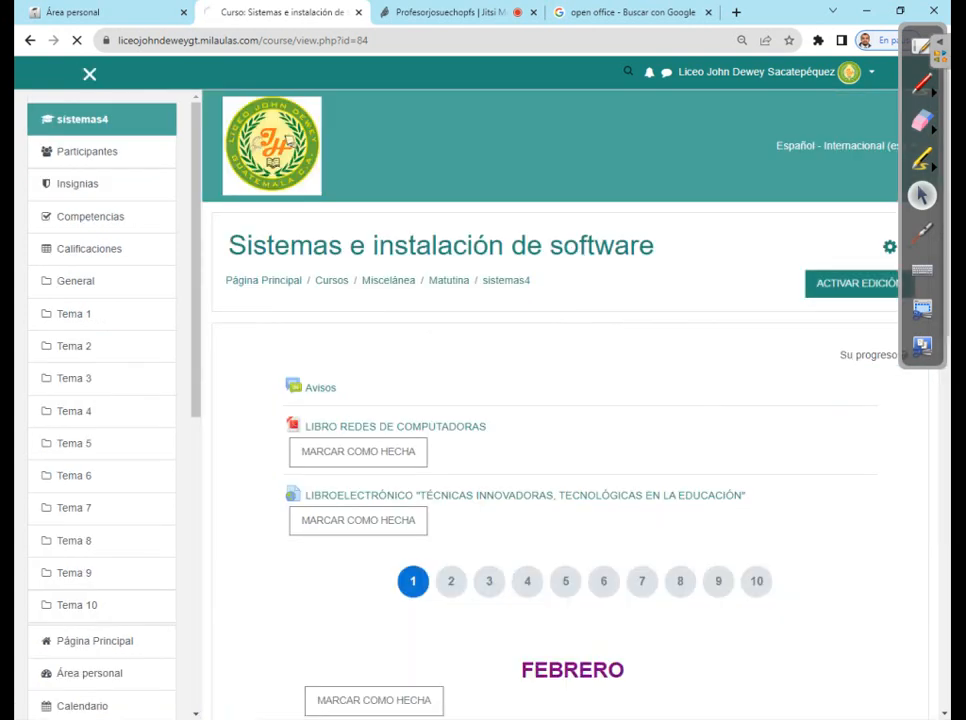
# Step: Turn on course editing and start adding a Tarea activity to the July section, Tema 6
pyautogui.scroll(-2, 570, 420)
pyautogui.scroll(-18, 570, 420)
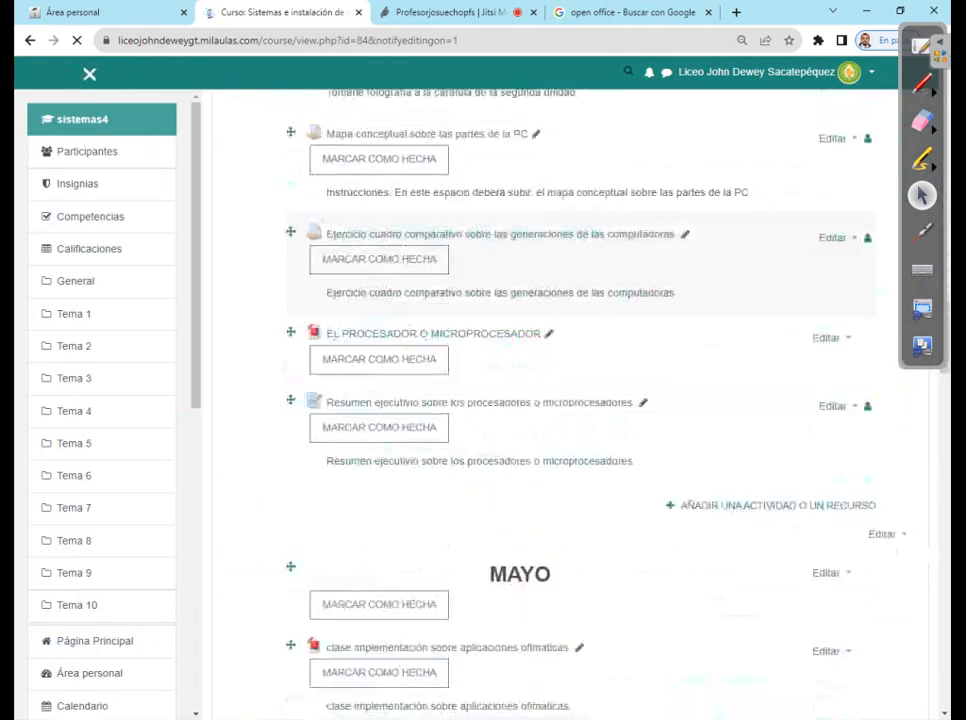
pyautogui.scroll(-16, 570, 420)
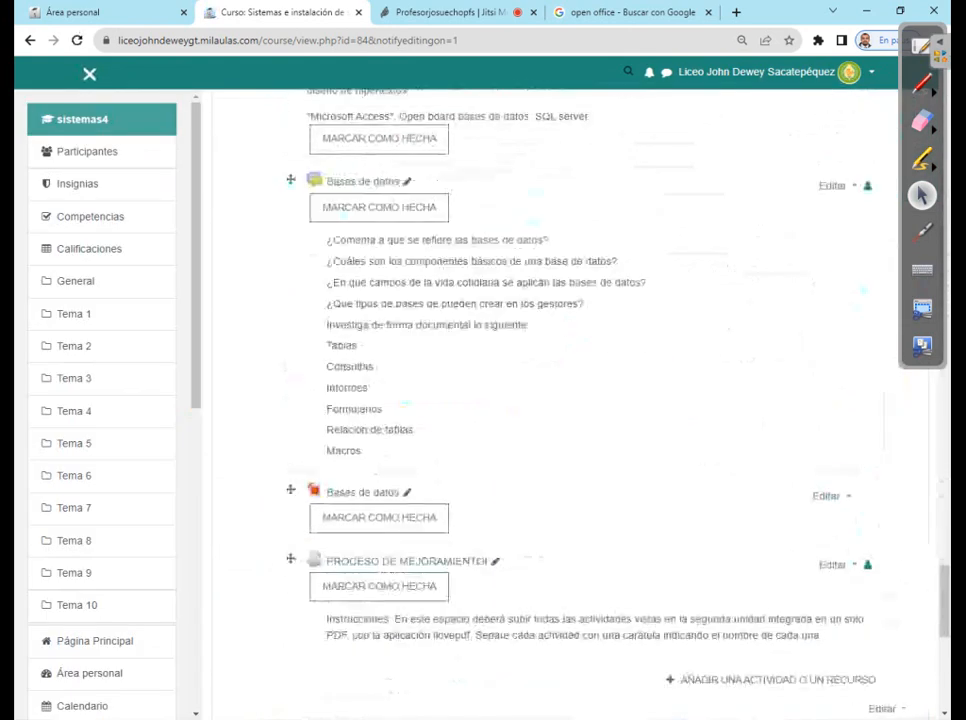
pyautogui.scroll(-4, 770, 370)
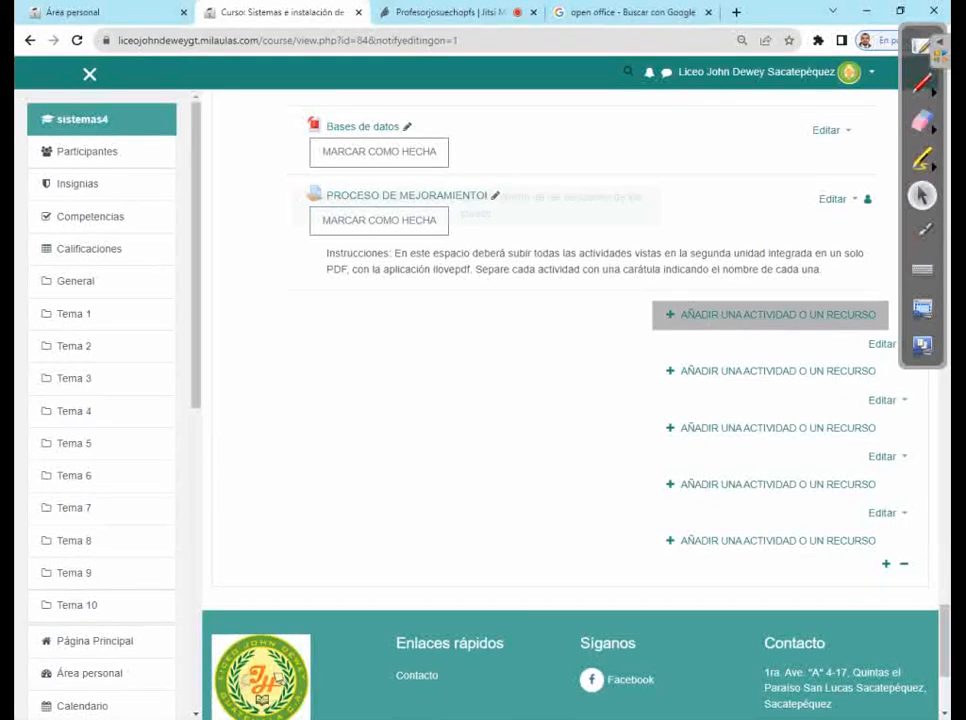
pyautogui.click(770, 314)
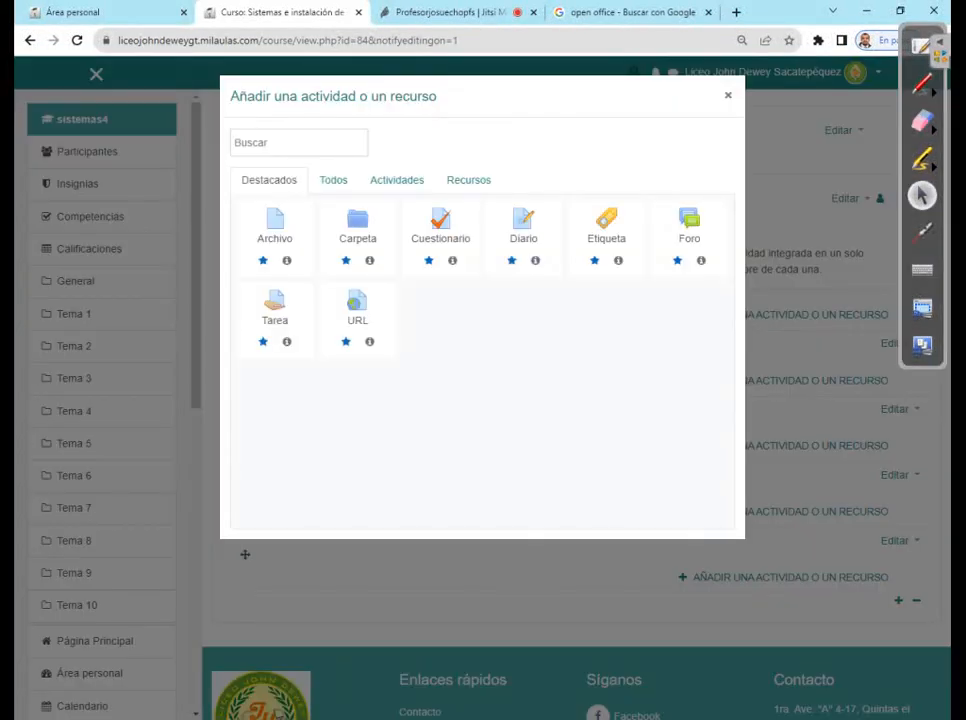
pyautogui.click(275, 309)
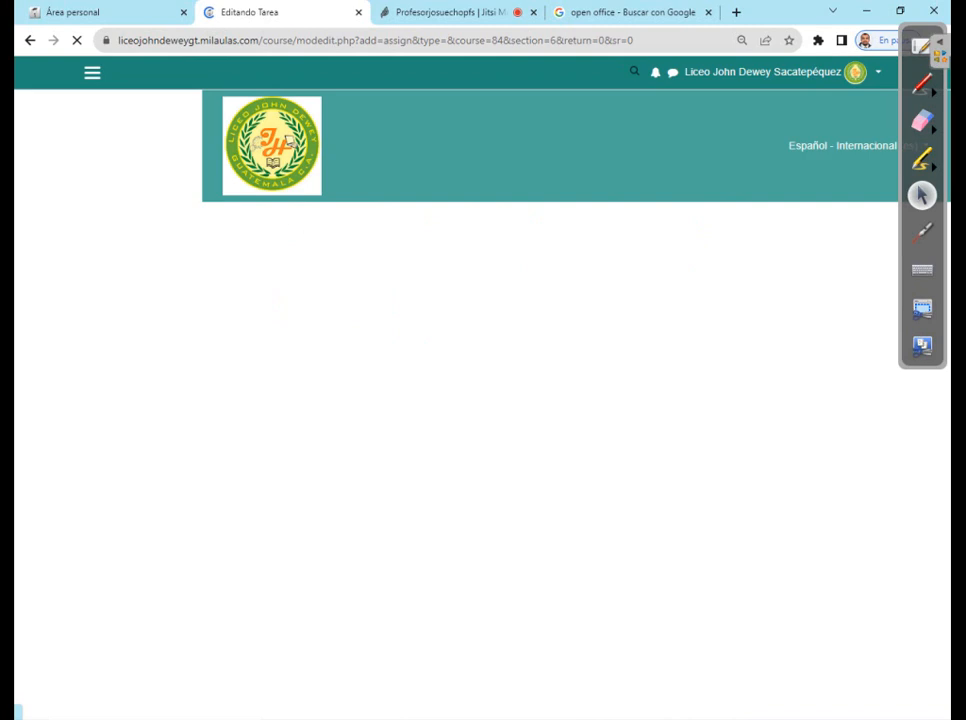
# Step: Name the new assignment "Ejercicio 1 Tabla detos personales."
pyautogui.write('E')
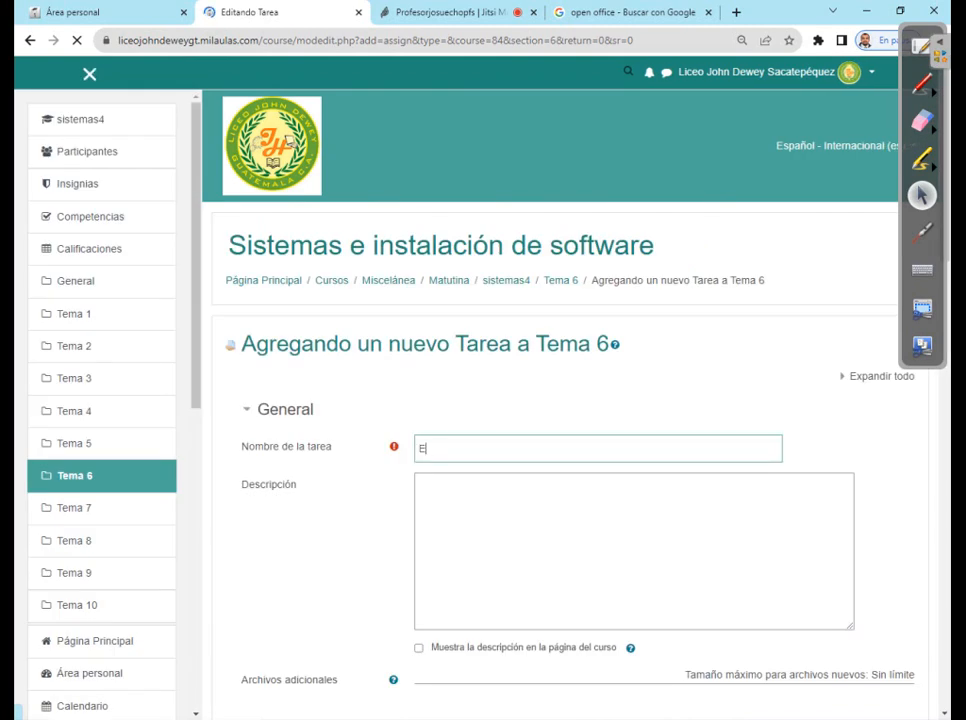
pyautogui.write('jercicio 1')
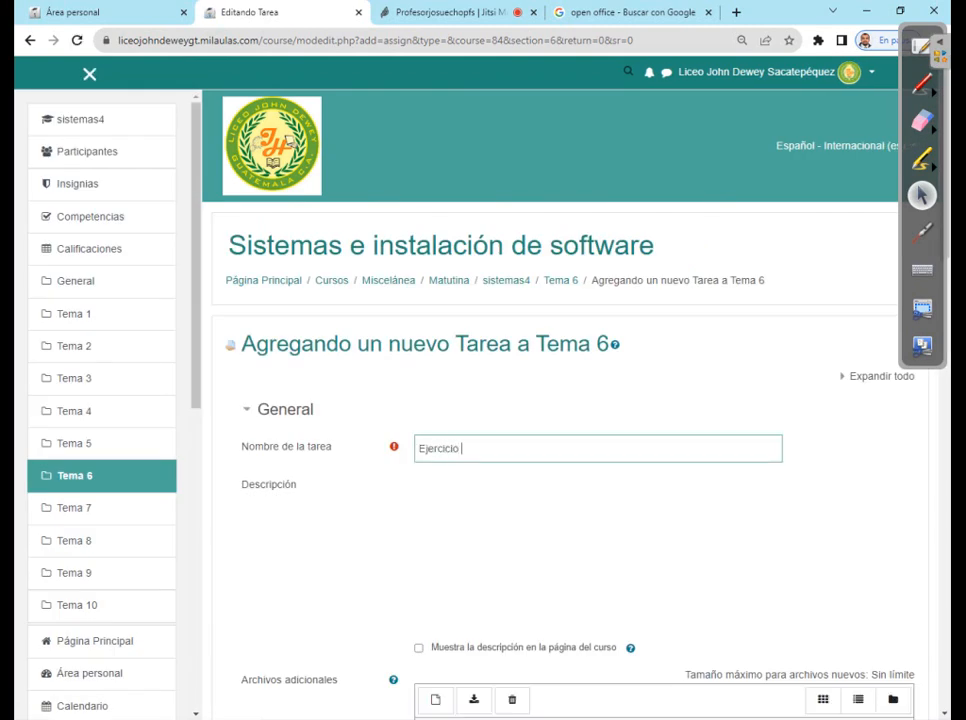
pyautogui.write(' Tabl')
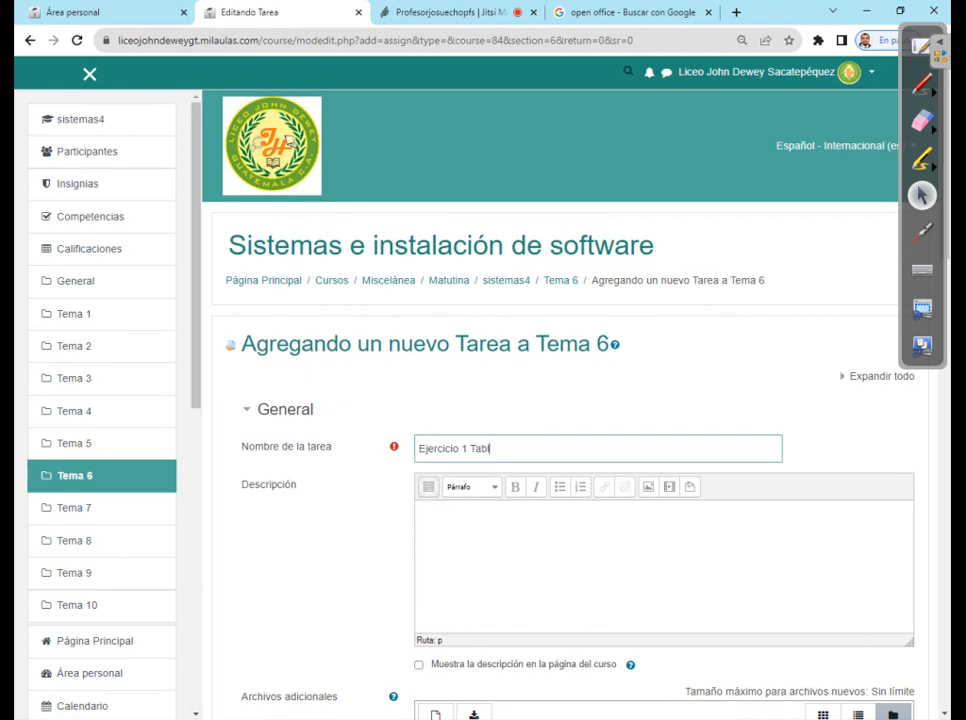
pyautogui.write('a detos personales')
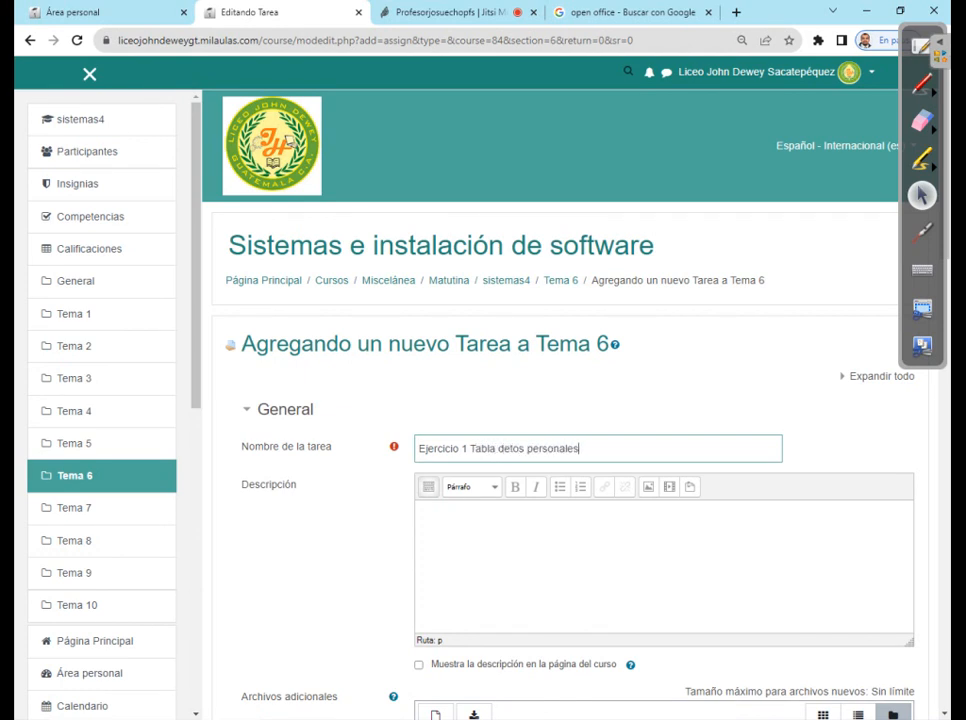
pyautogui.write('.')
# Step: Copy the assignment name into its description and have the description shown on the course page
pyautogui.hotkey('ctrl', 'a')
pyautogui.hotkey('ctrl', 'c')
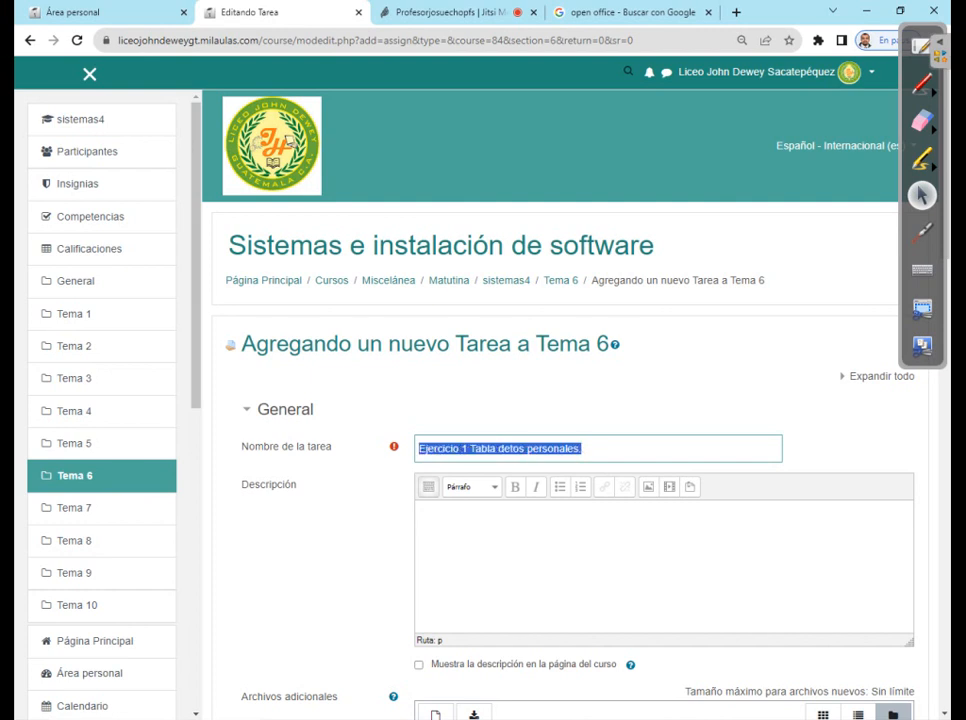
pyautogui.click(500, 540)
pyautogui.hotkey('ctrl', 'v')
pyautogui.click(419, 665)
# Step: Enable the assignment's Fecha límite and set it to 27 julio 2023
pyautogui.scroll(-2, 419, 665)
pyautogui.scroll(-5, 560, 400)
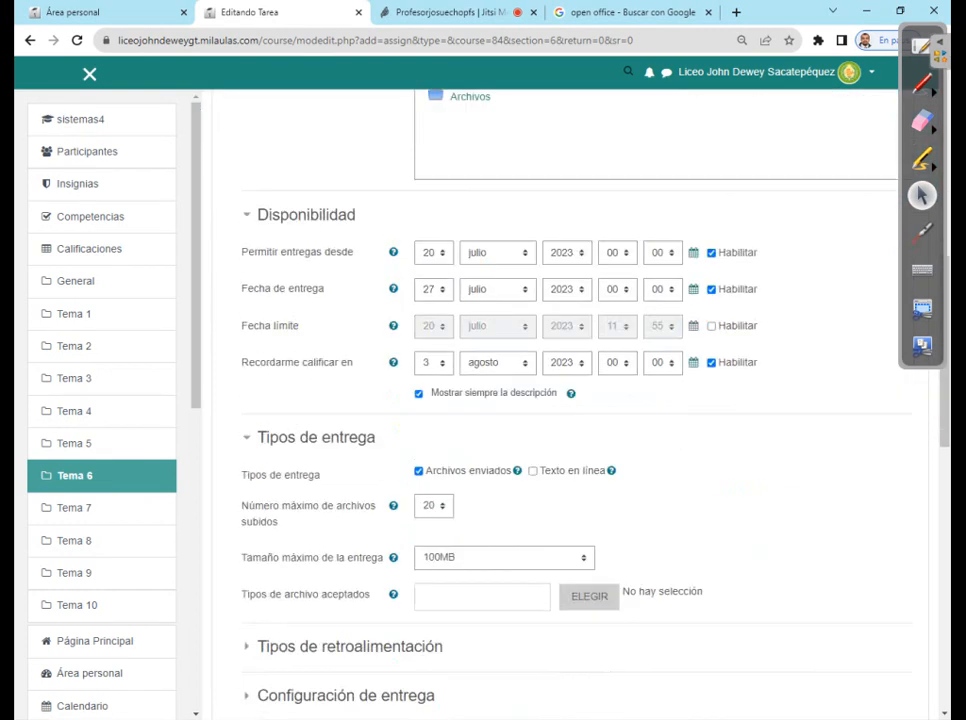
pyautogui.click(434, 326)
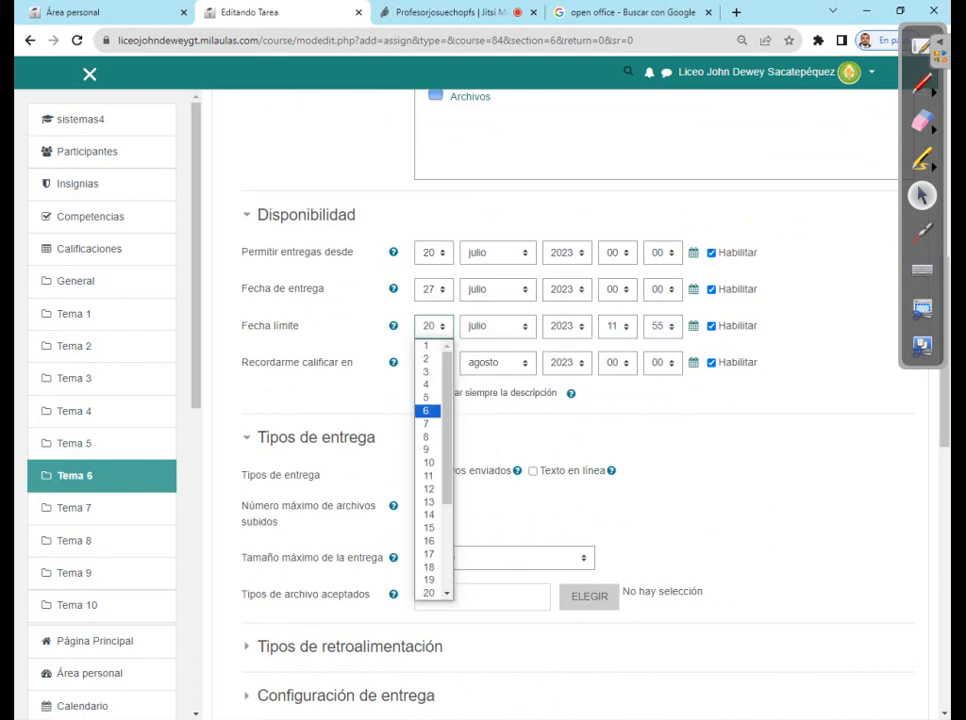
pyautogui.scroll(-2, 428, 579)
pyautogui.click(428, 541)
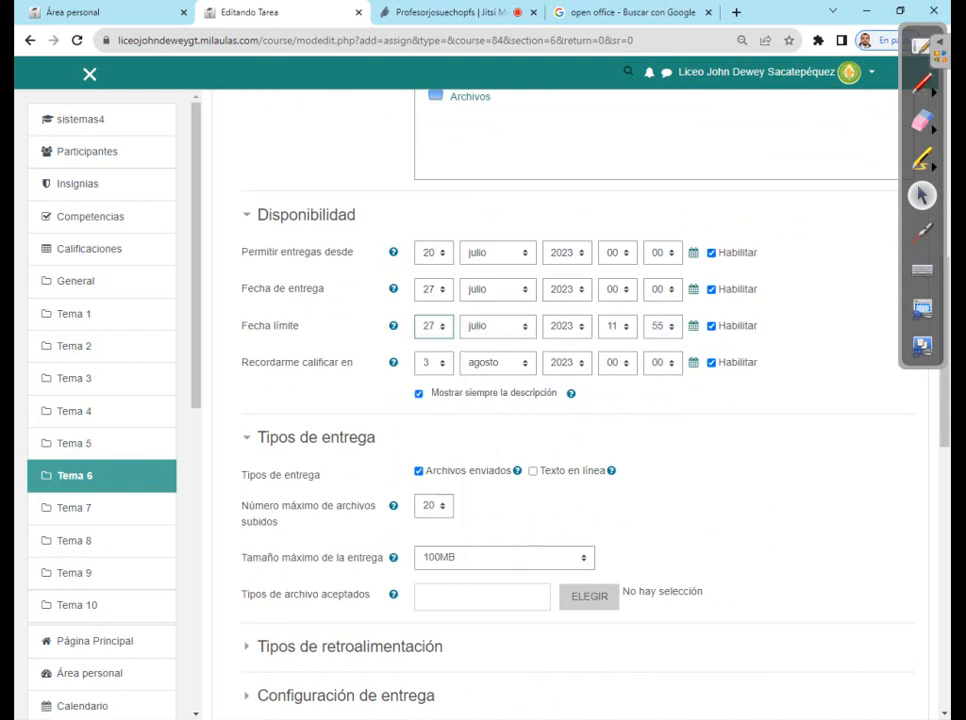
# Step: Set the assignment's maximum grade to 10 points, then save it and return to the course
pyautogui.scroll(-3, 560, 400)
pyautogui.click(297, 625)
pyautogui.scroll(-2, 297, 625)
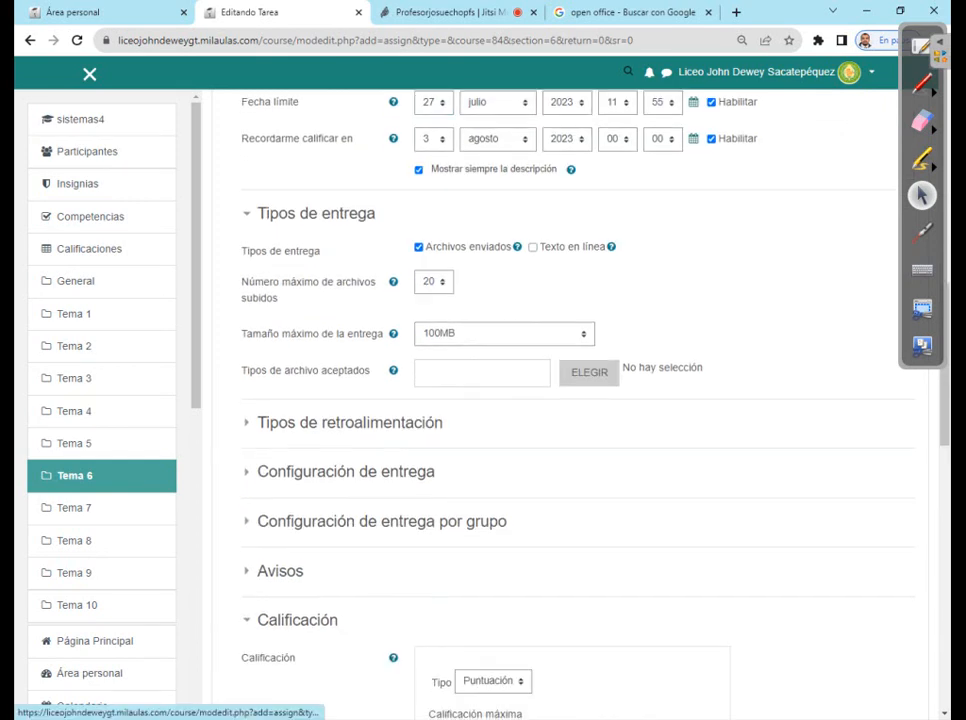
pyautogui.doubleClick(445, 522)
pyautogui.write('10')
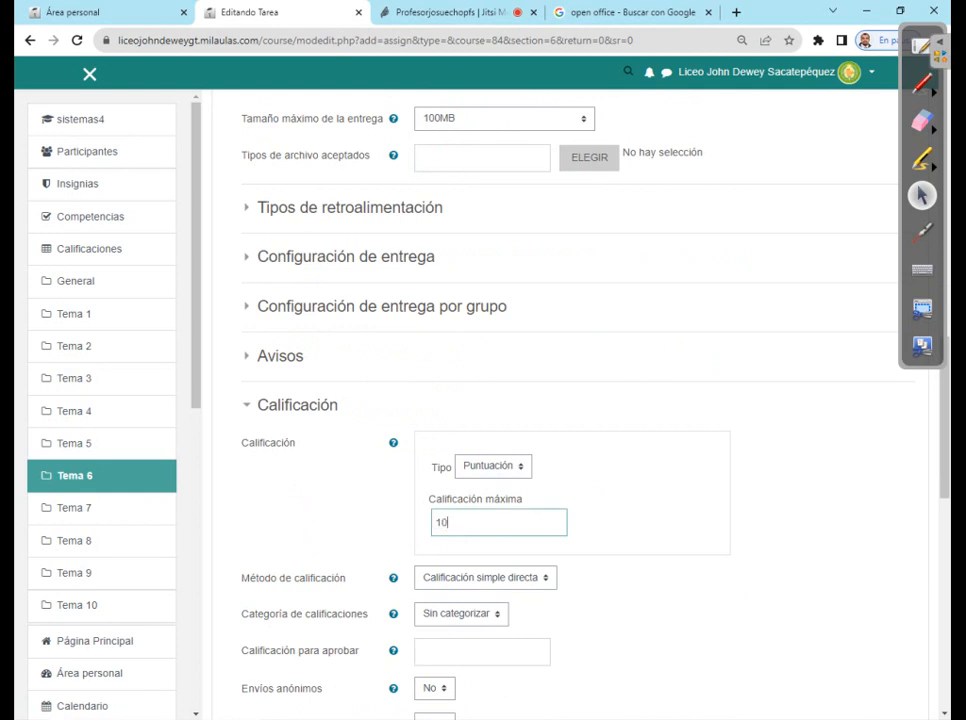
pyautogui.scroll(-4, 500, 522)
pyautogui.click(545, 645)
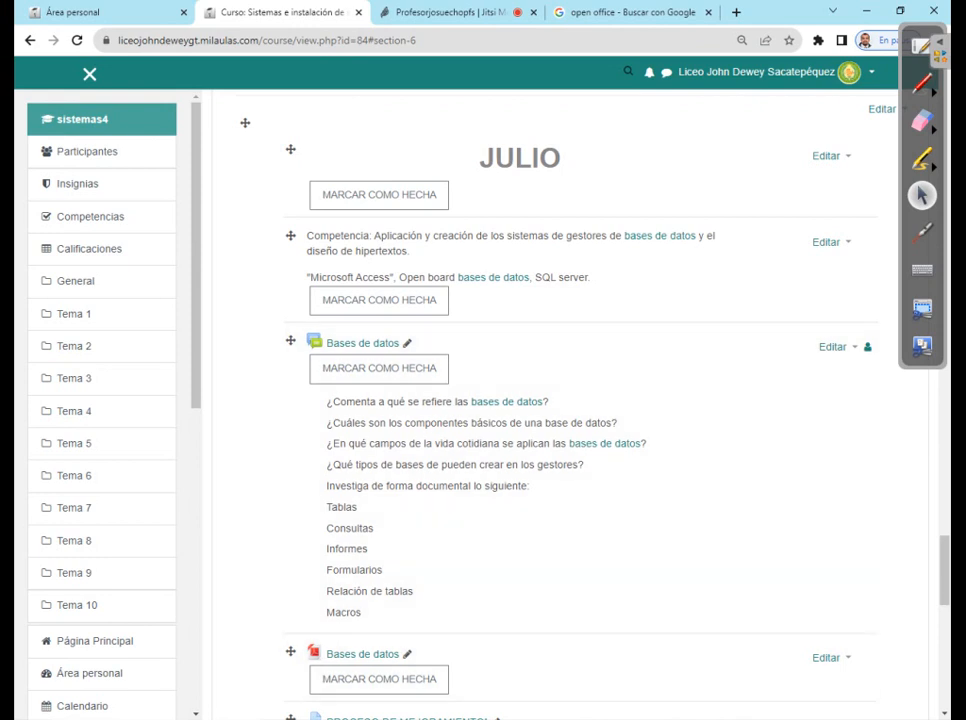
# Step: Turn off editing mode for the Sistemas e instalación de software course
pyautogui.scroll(2, 560, 400)
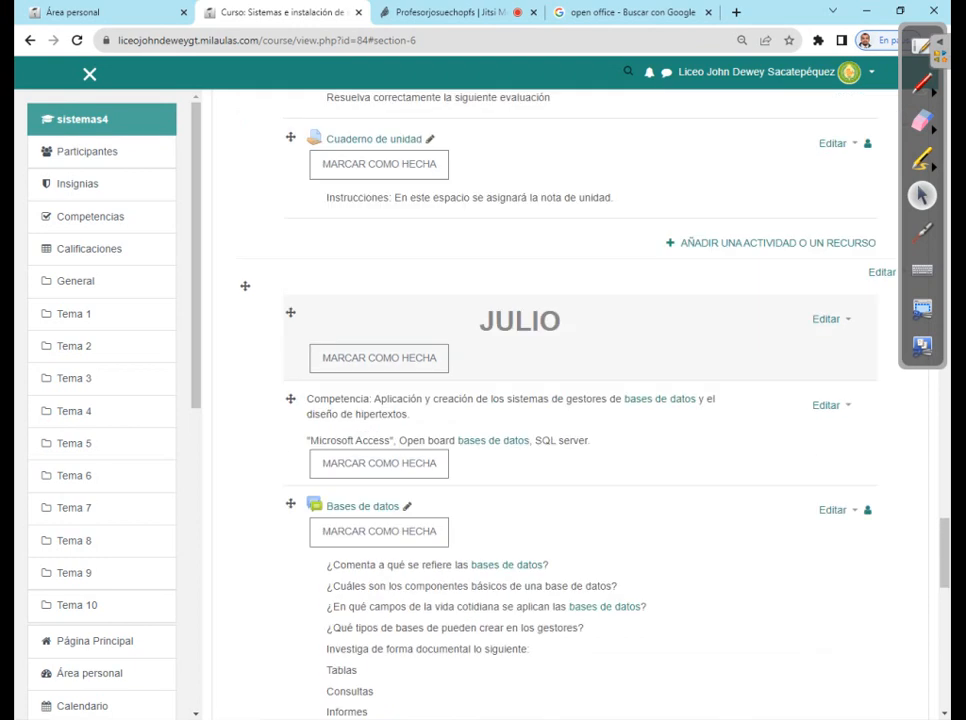
pyautogui.scroll(20, 560, 400)
pyautogui.scroll(10, 560, 400)
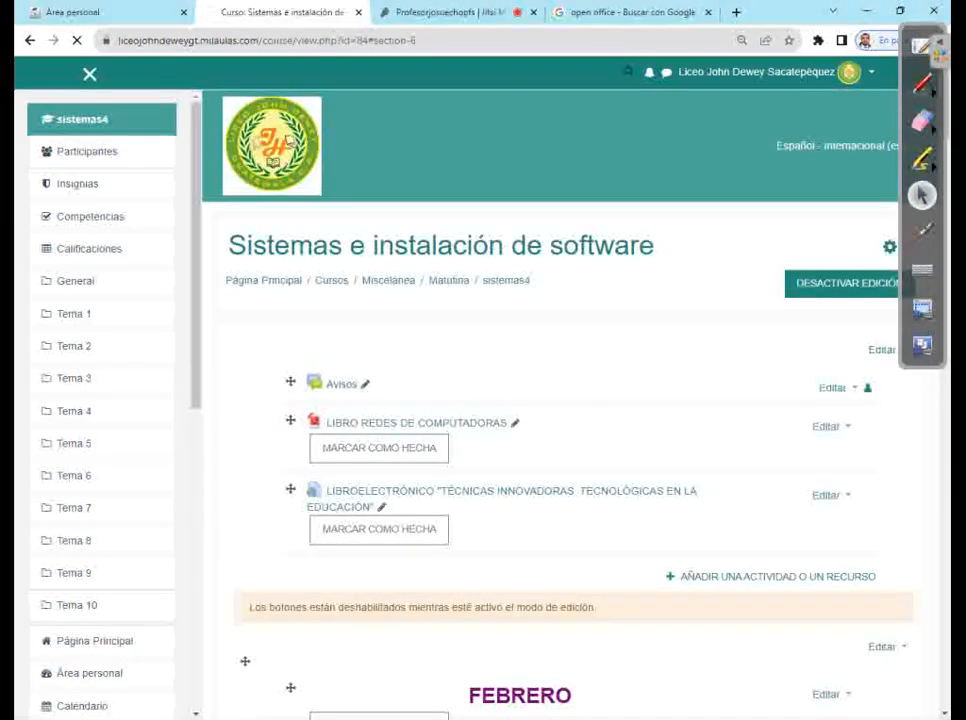